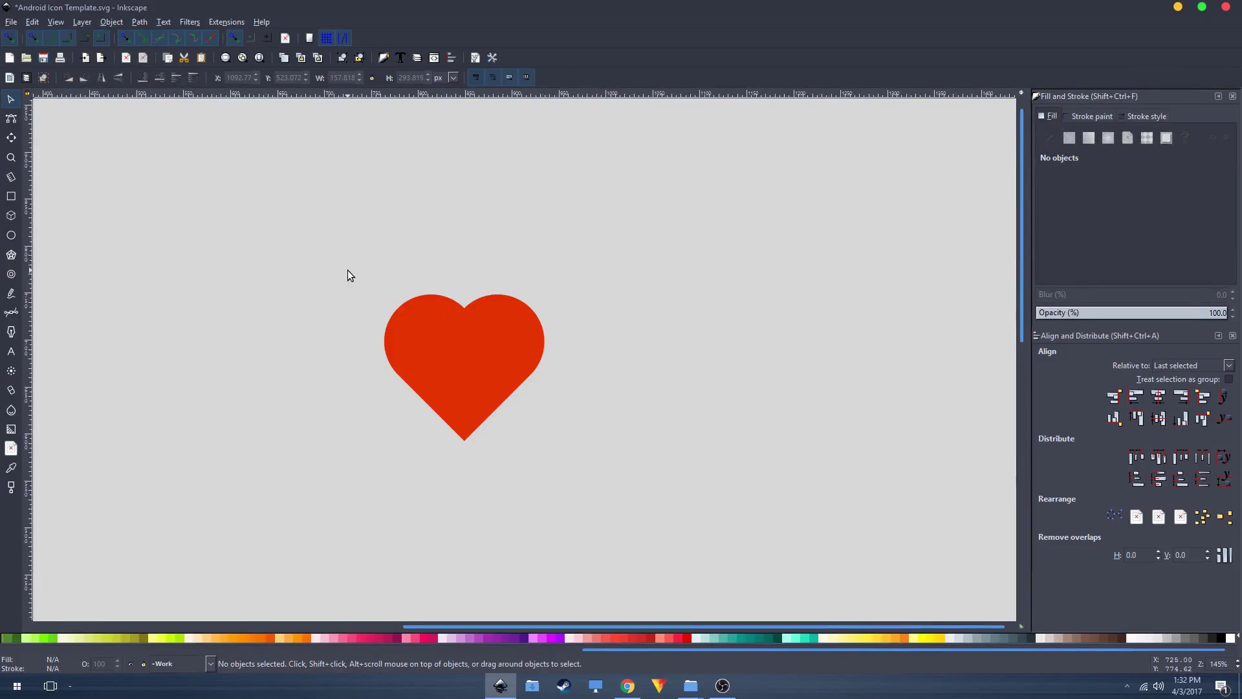
# Step: Draw a red rectangle to the right of the reference heart
pyautogui.moveTo(452, 296); pyautogui.dragTo(382, 276)
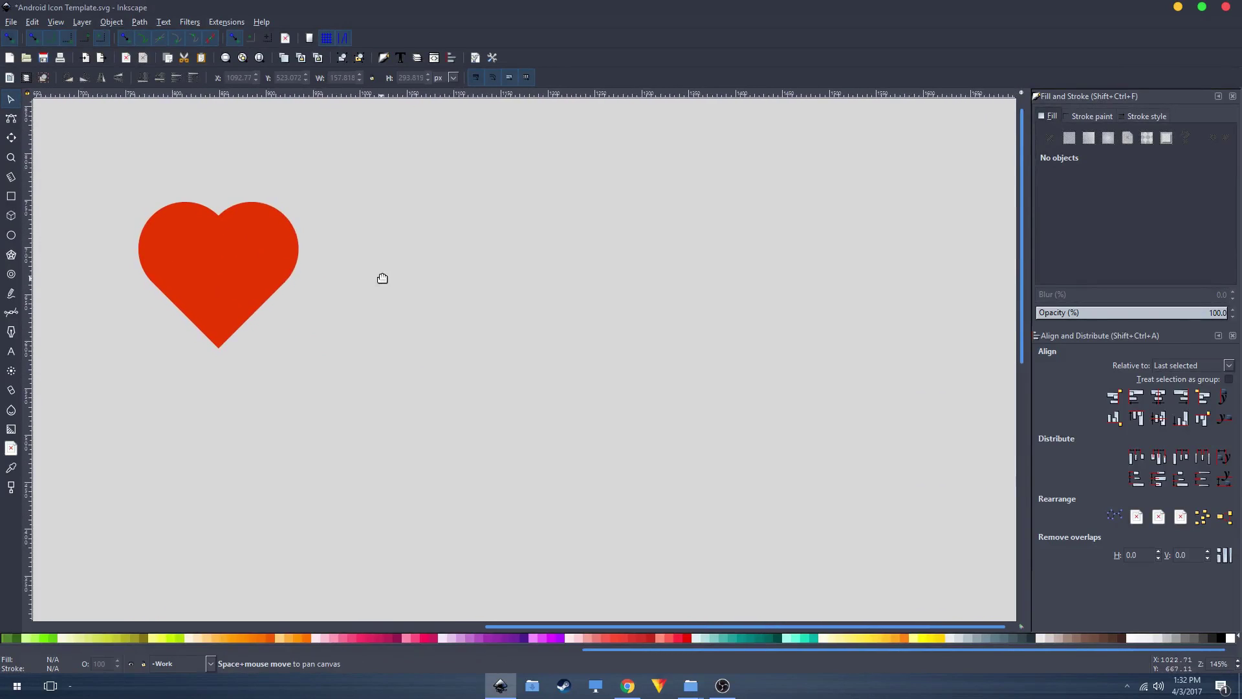
pyautogui.click(11, 197)
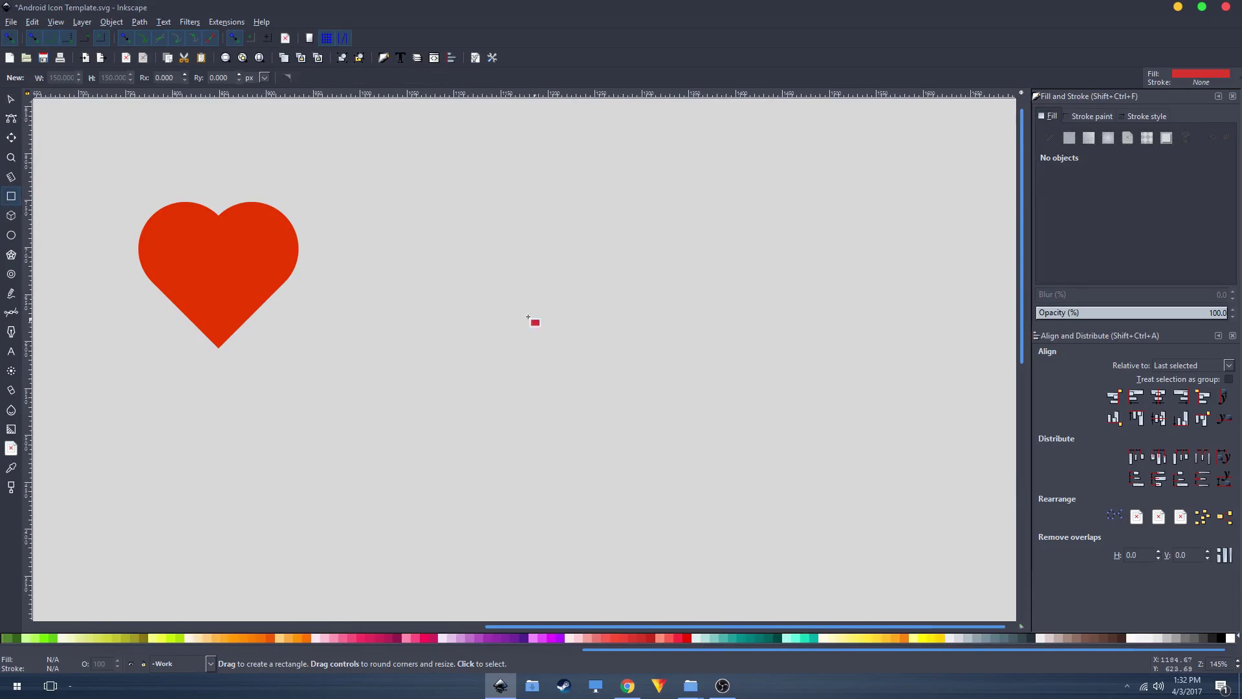
pyautogui.moveTo(506, 291); pyautogui.dragTo(584, 378)
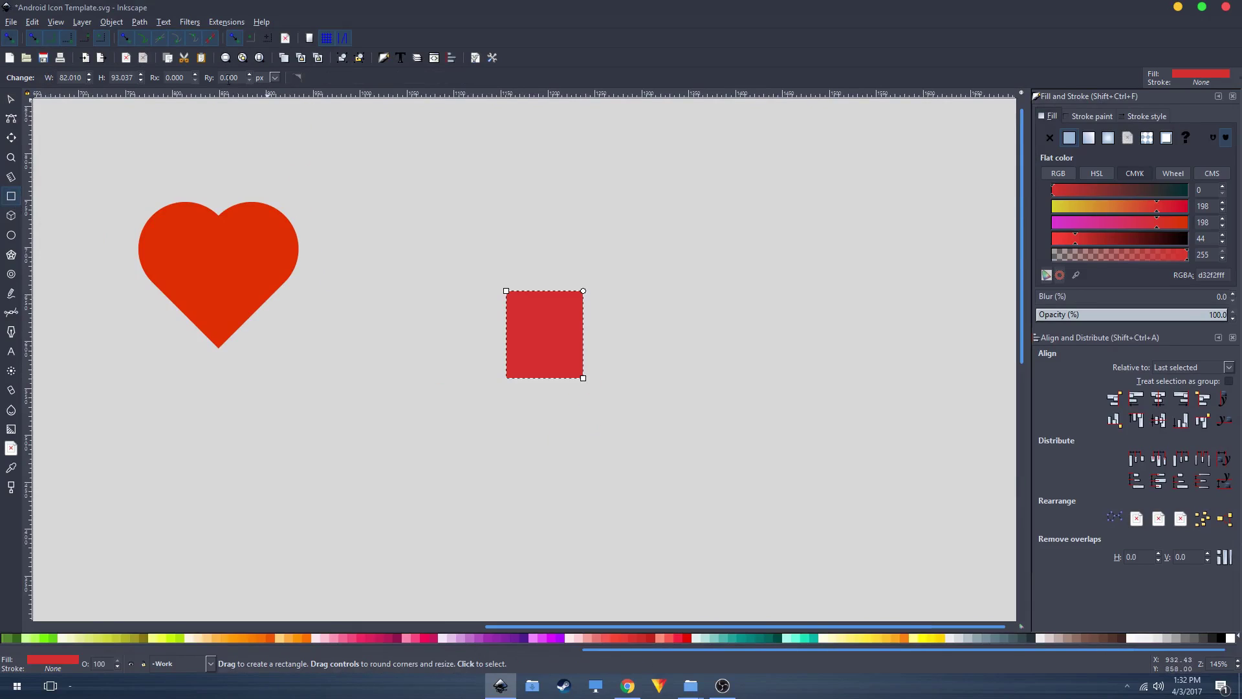
# Step: Resize the rectangle to 150 × 150 px so it becomes a square
pyautogui.click(11, 99)
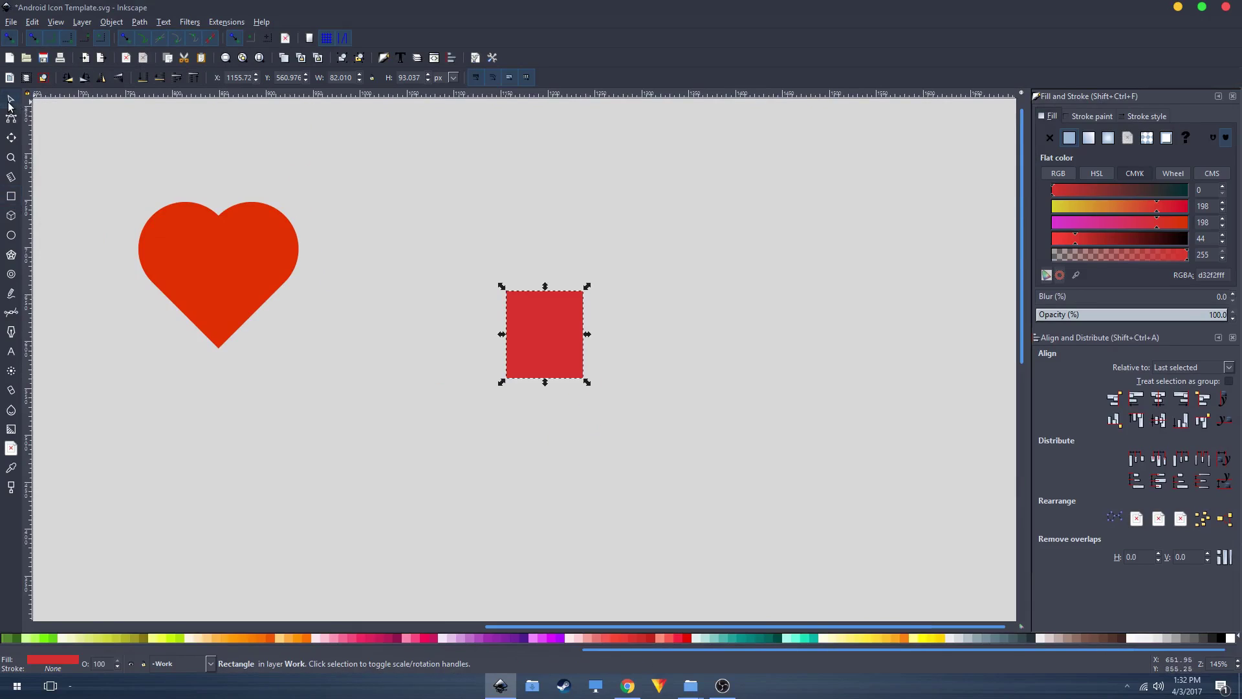
pyautogui.doubleClick(335, 78)
pyautogui.write('150')
pyautogui.press('Return')
pyautogui.doubleClick(408, 77)
pyautogui.write('1')
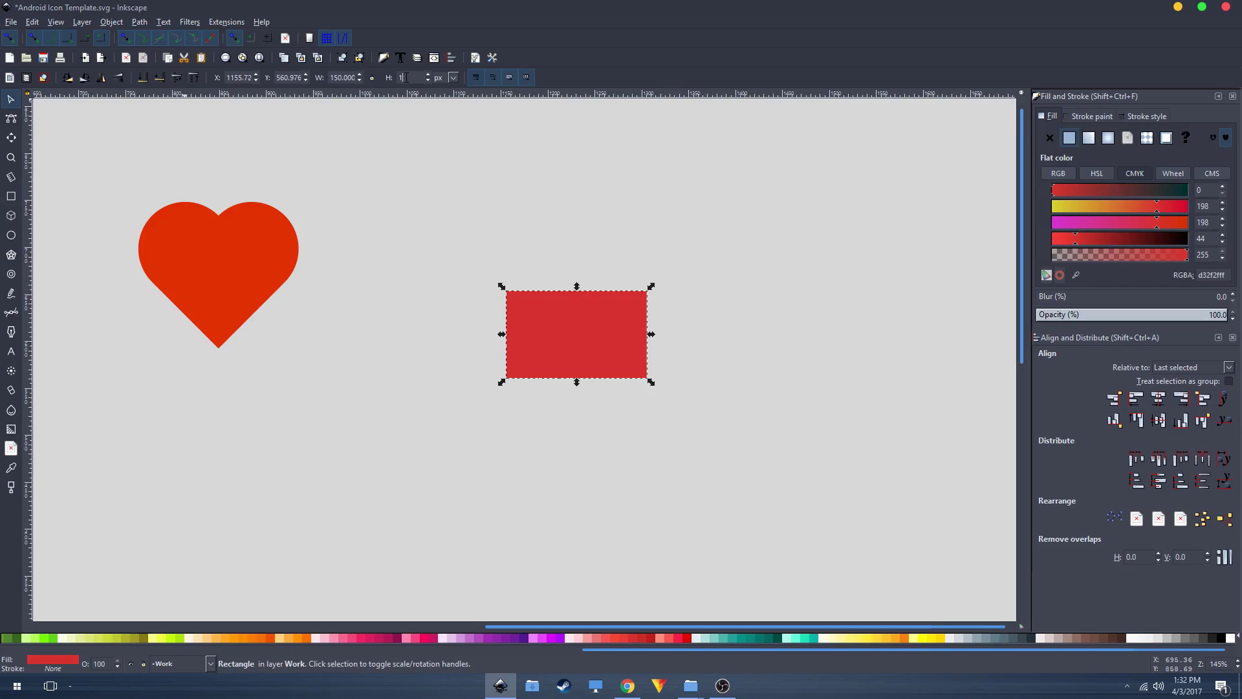
pyautogui.write('50')
pyautogui.click(460, 224)
pyautogui.scroll(2, 494, 272)
pyautogui.hscroll(1, 452, 311)
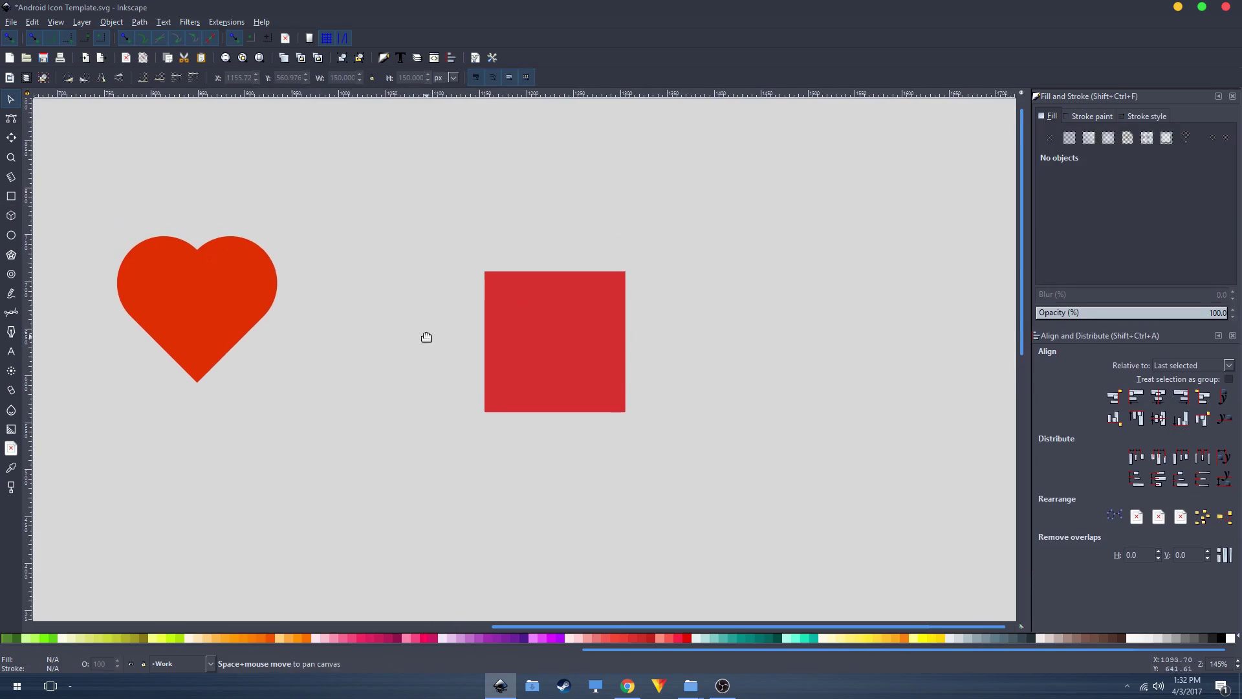
pyautogui.click(502, 374)
# Step: Draw a small ellipse above the square
pyautogui.click(279, 253)
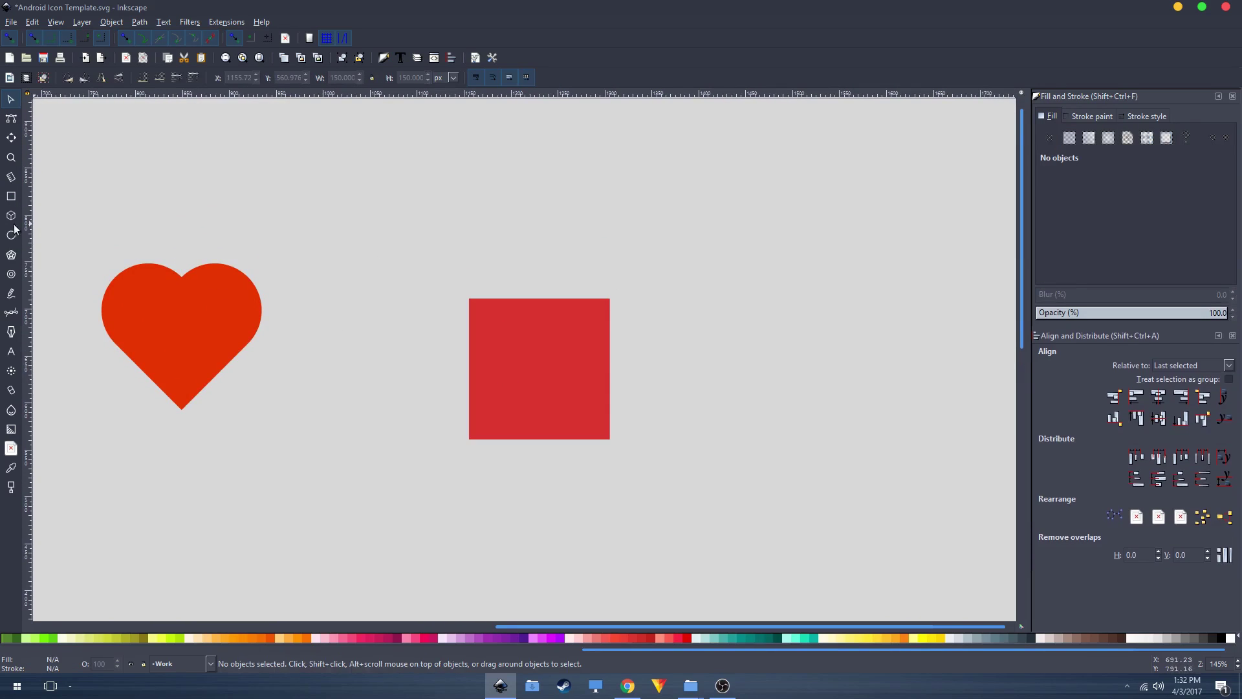
pyautogui.click(11, 235)
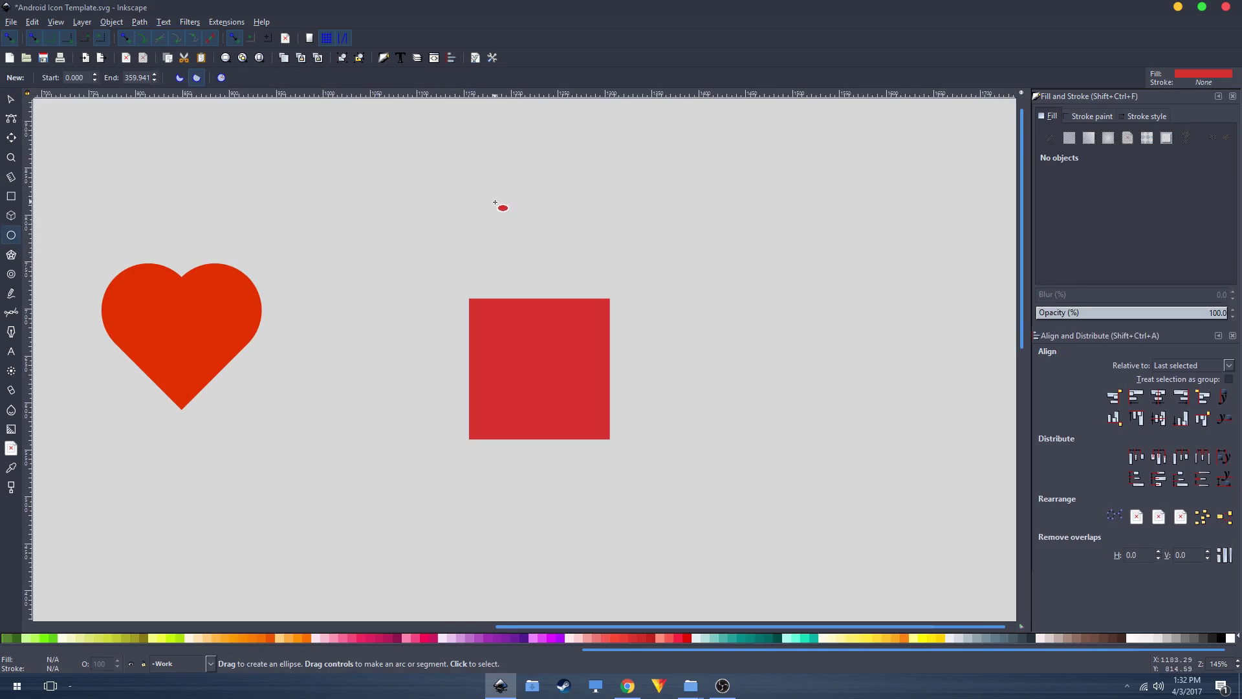
pyautogui.moveTo(455, 191); pyautogui.dragTo(489, 219)
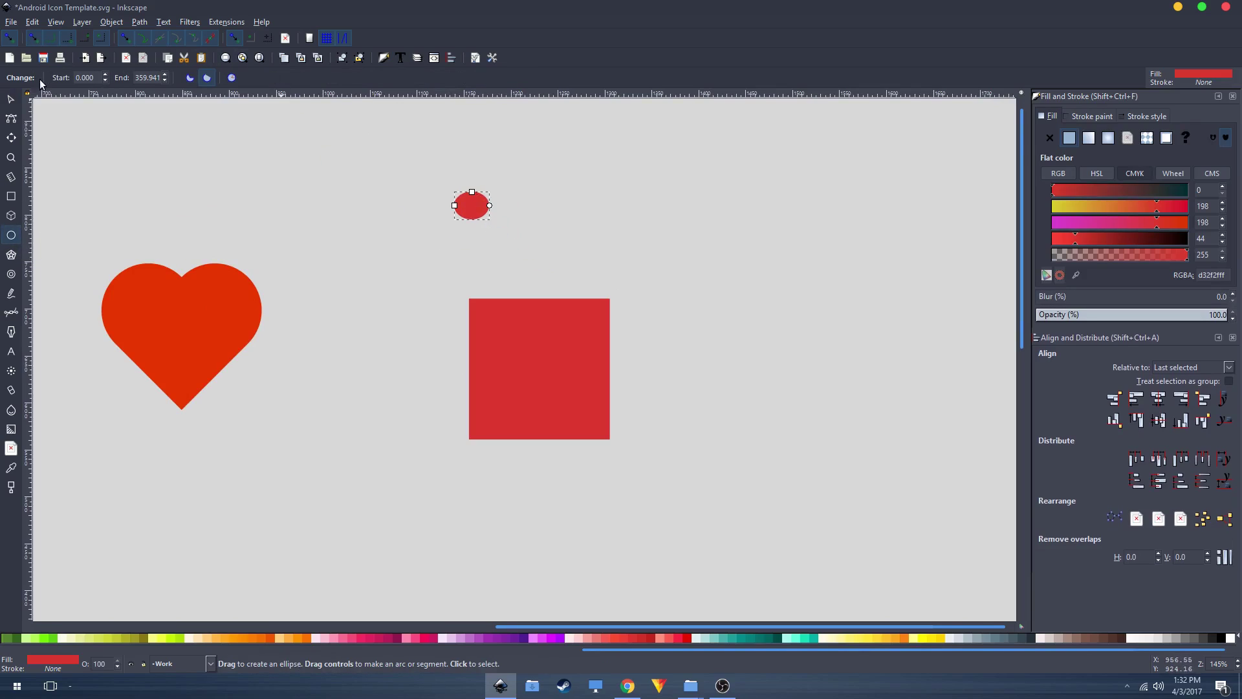
# Step: Make the ellipse a 150 × 150 px circle and move it just above the square
pyautogui.click(9, 100)
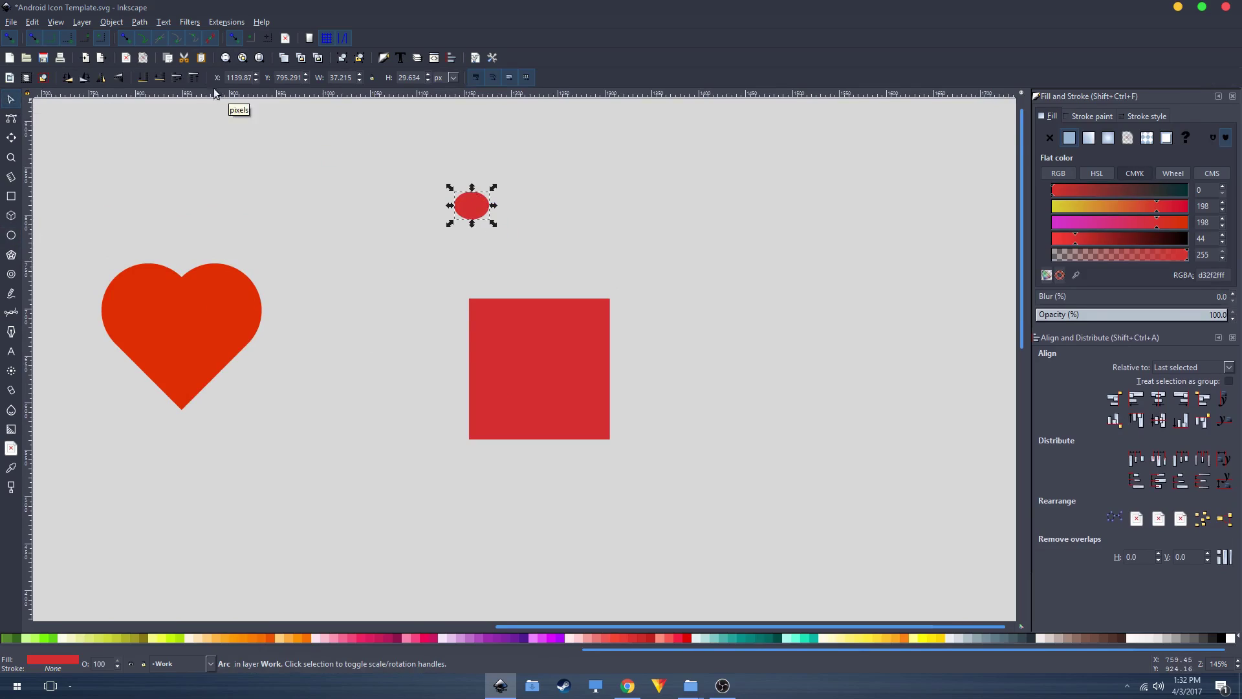
pyautogui.tripleClick(343, 78)
pyautogui.write('150')
pyautogui.press('Tab')
pyautogui.write('15')
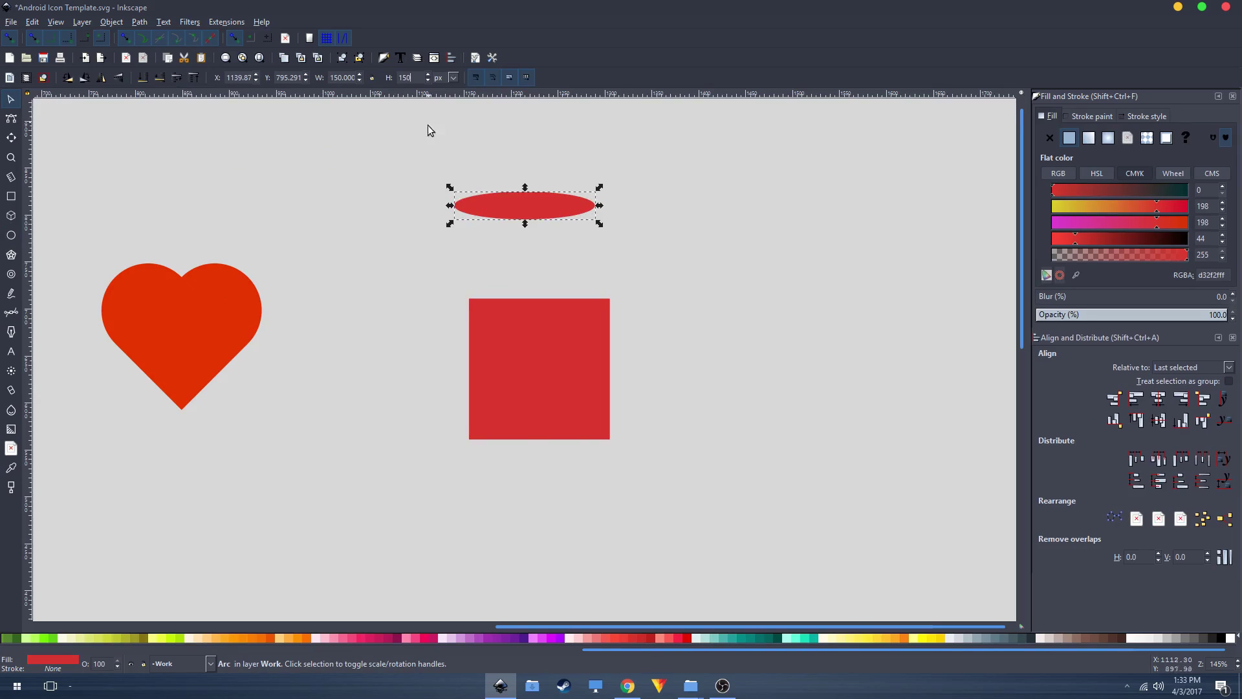
pyautogui.click(527, 248)
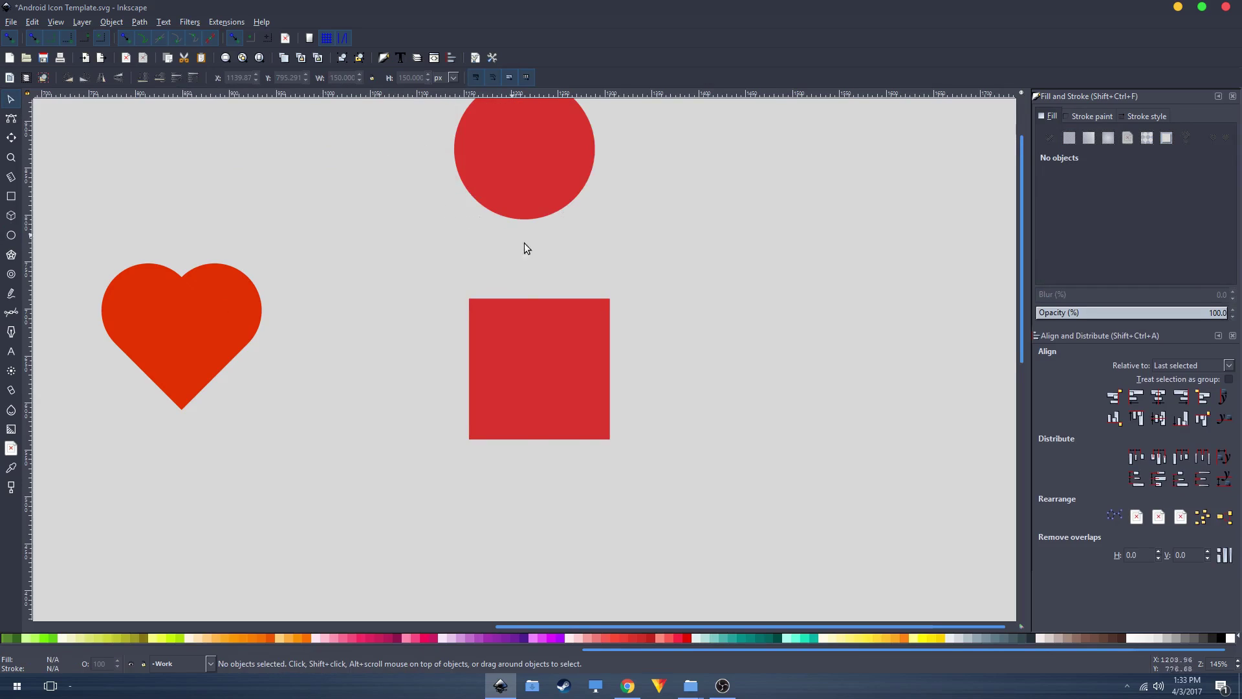
pyautogui.click(514, 172)
pyautogui.moveTo(515, 172); pyautogui.dragTo(529, 246)
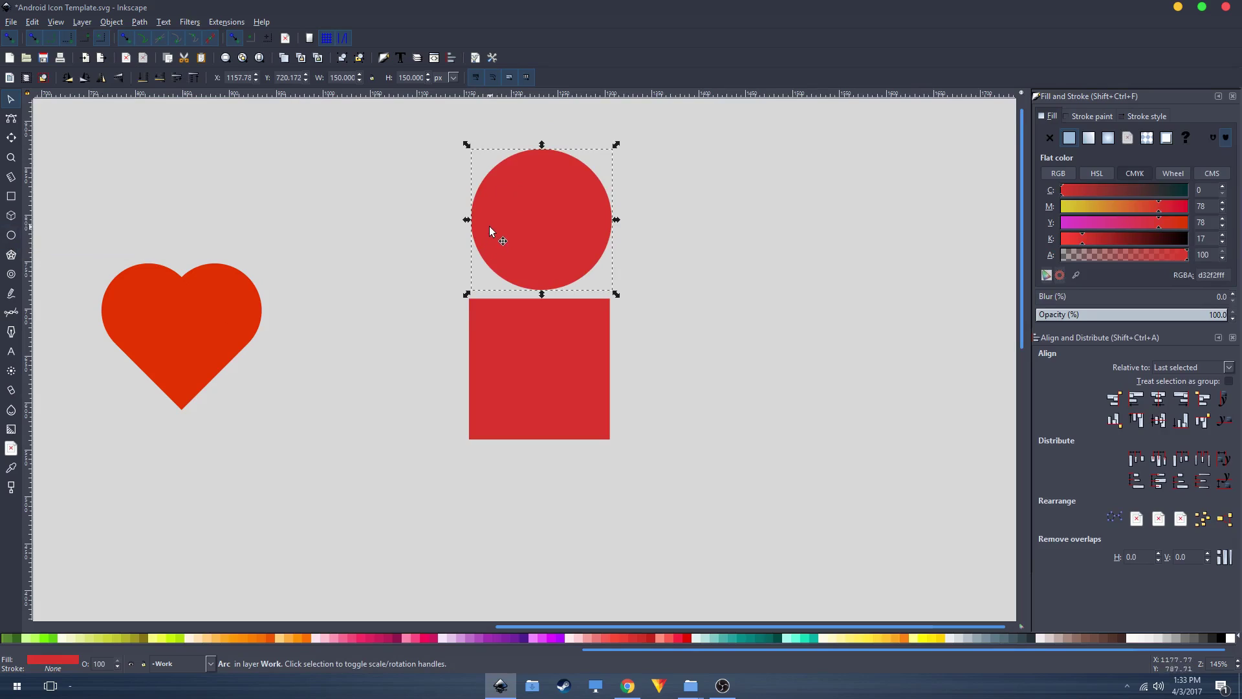
# Step: Drag the circle's arc end to make a 0°–180° half-disc with its flat edge on top
pyautogui.click(14, 237)
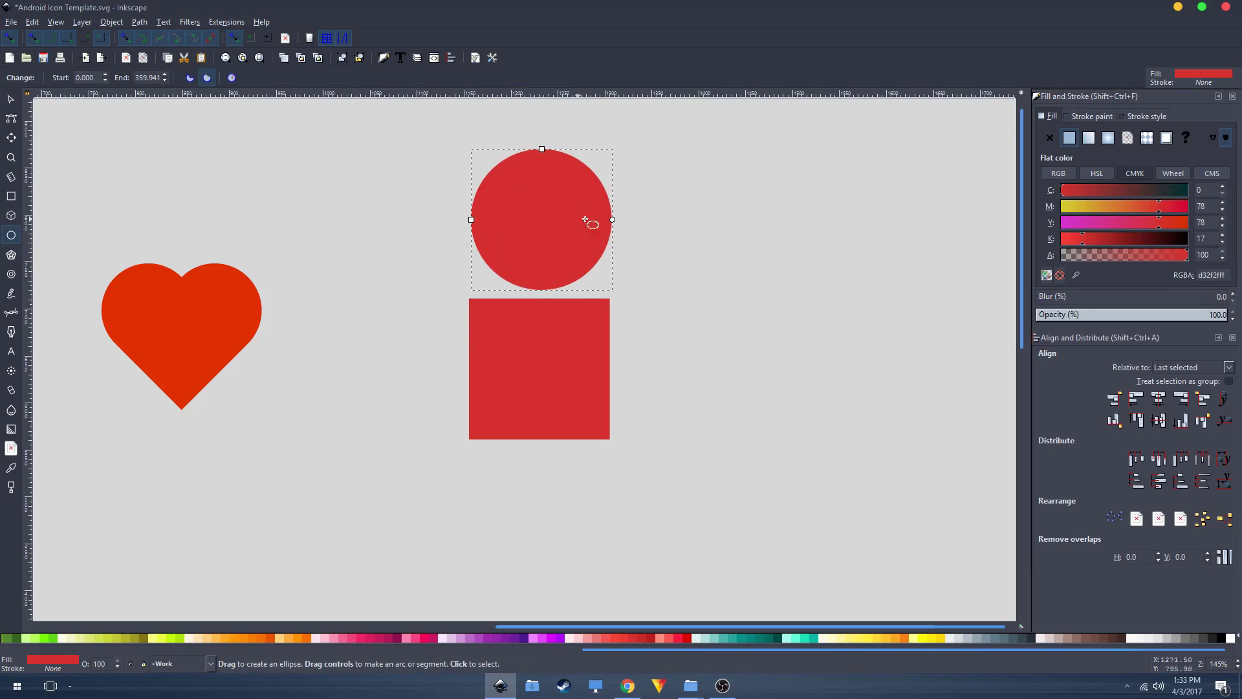
pyautogui.press('space')
pyautogui.moveTo(613, 222); pyautogui.dragTo(575, 289)
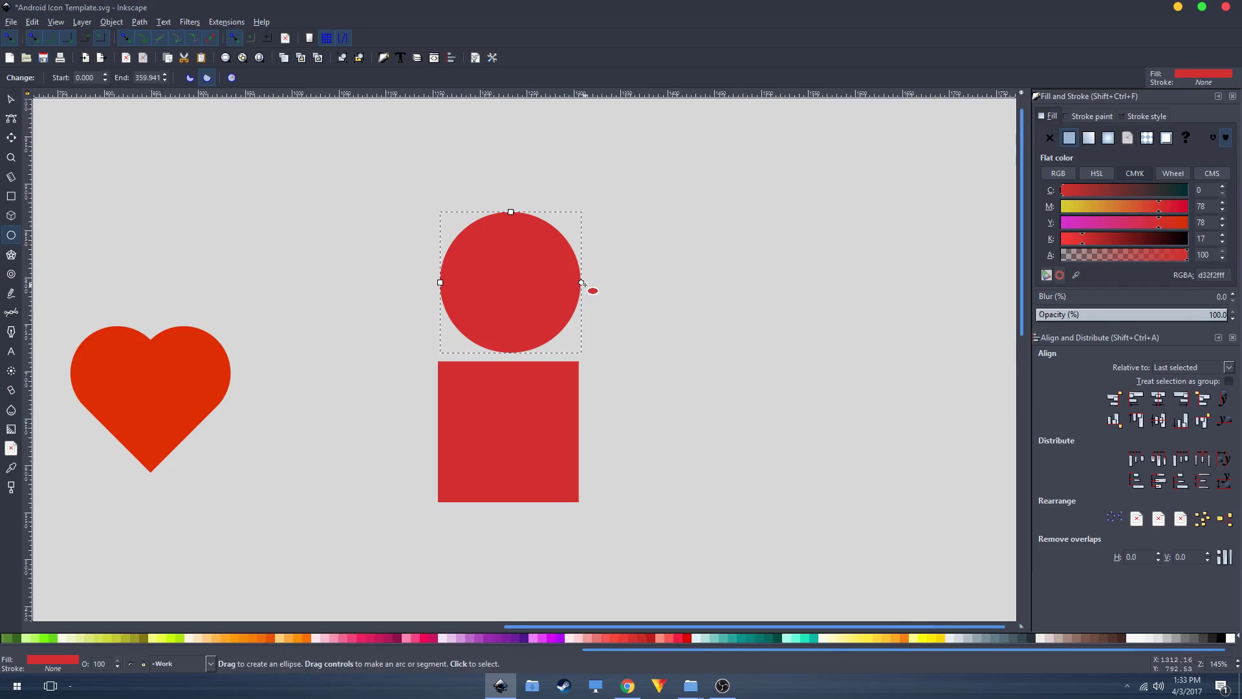
pyautogui.moveTo(583, 283); pyautogui.dragTo(441, 283)
pyautogui.scroll(9, 442, 283)
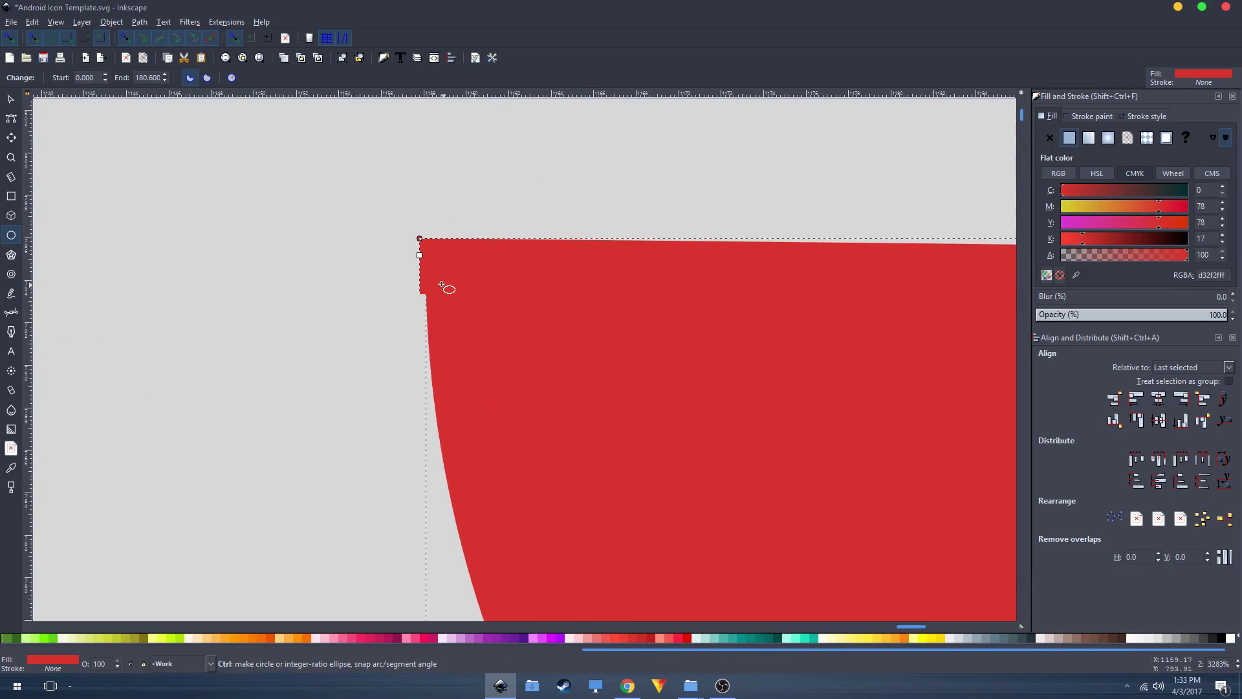
pyautogui.scroll(2, 421, 223)
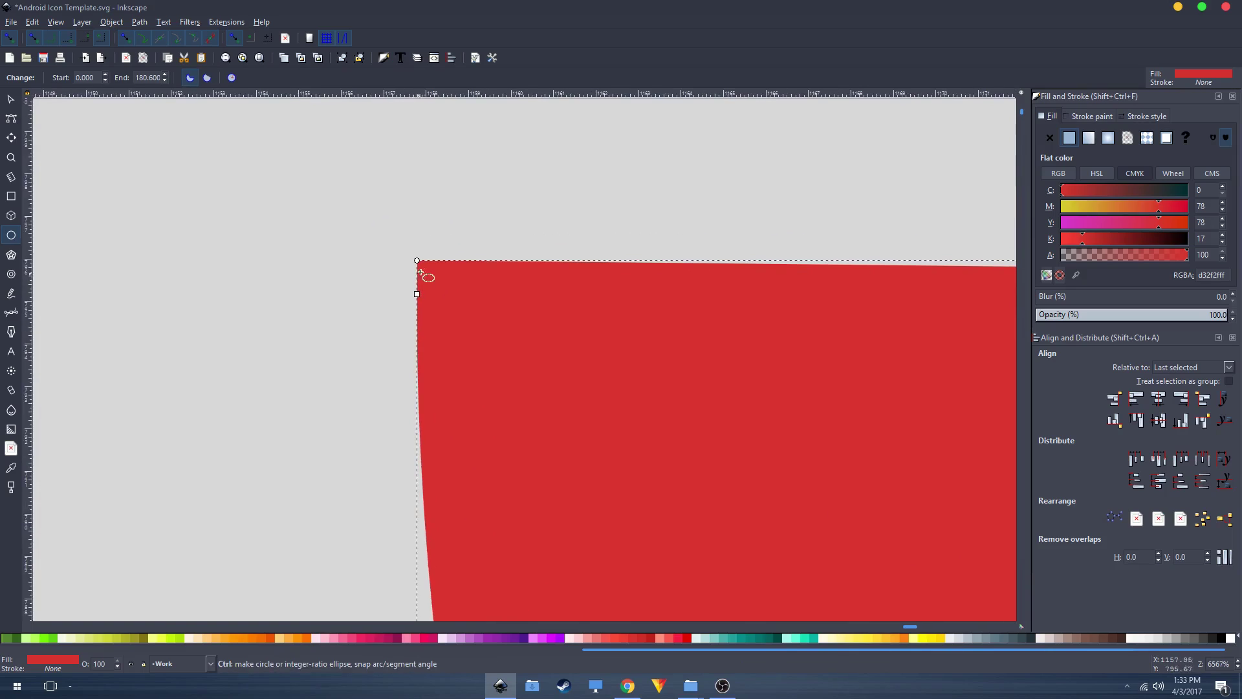
pyautogui.moveTo(417, 260); pyautogui.dragTo(417, 297)
pyautogui.scroll(-7, 502, 321)
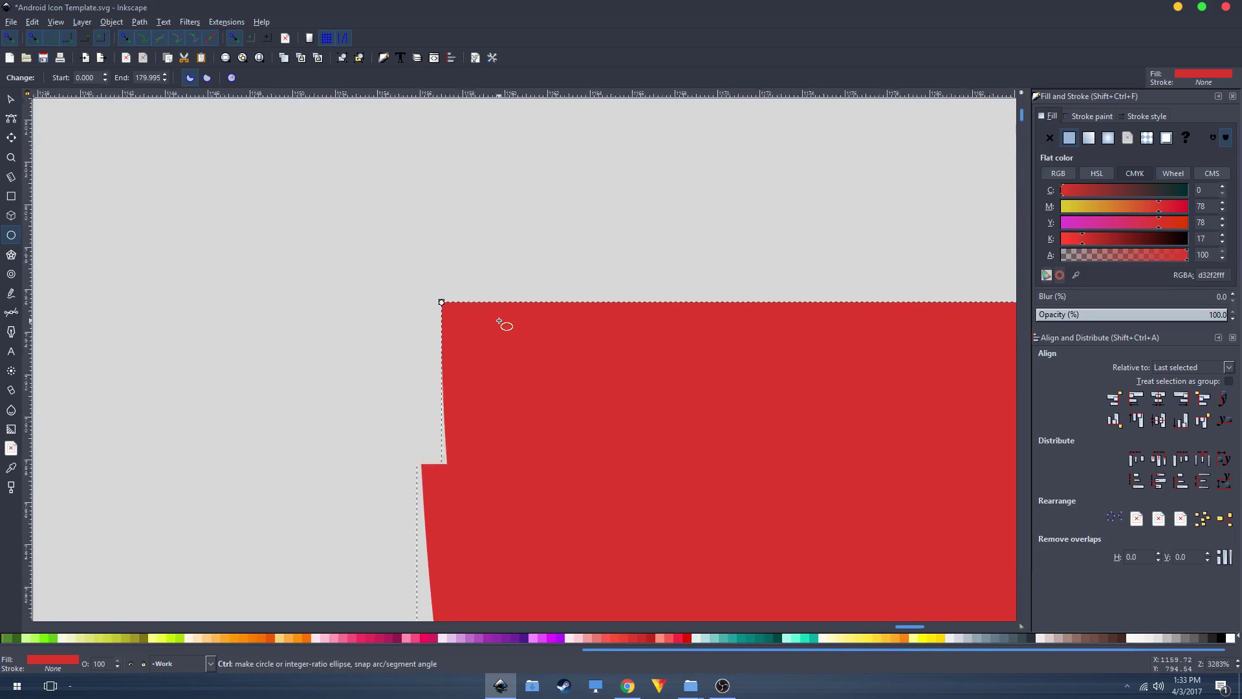
pyautogui.hscroll(8, 421, 335)
pyautogui.scroll(-1, 421, 335)
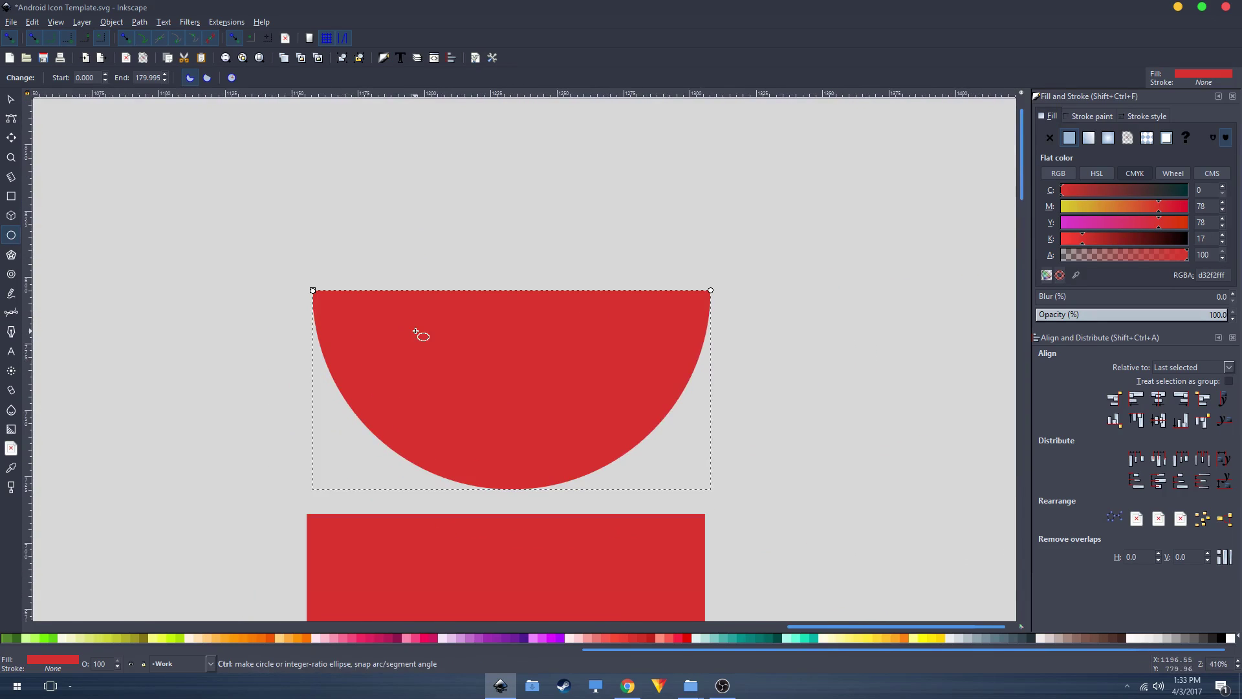
pyautogui.scroll(-2, 423, 323)
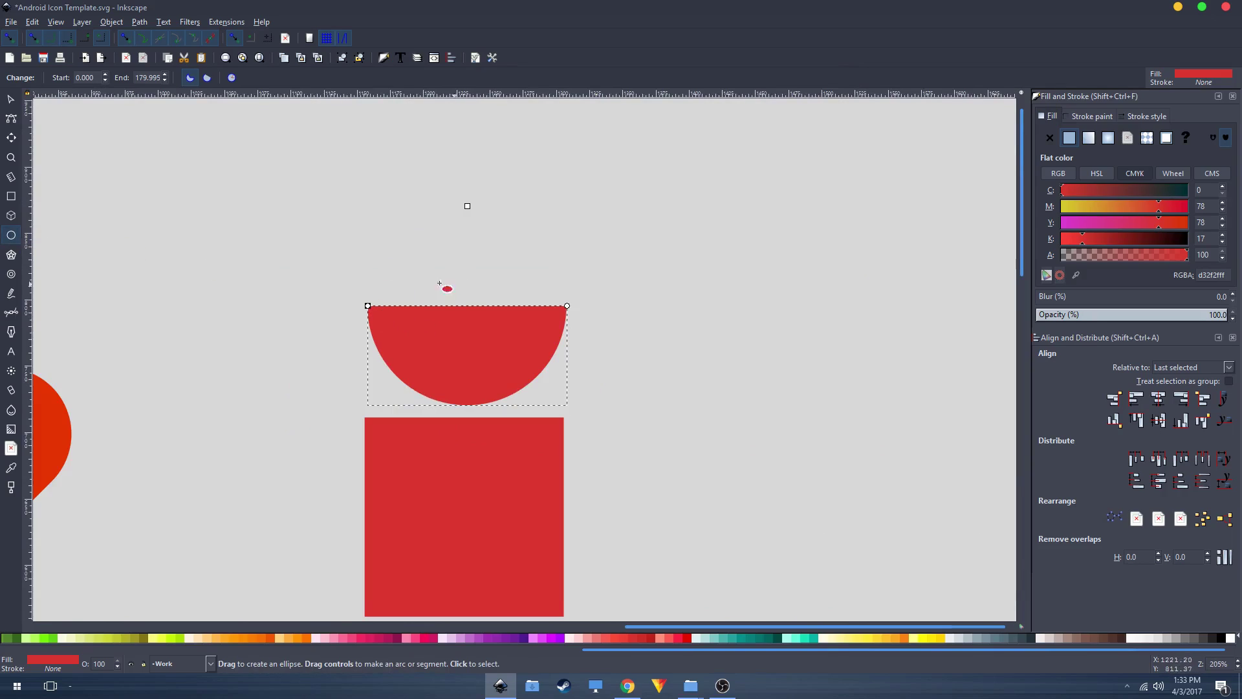
# Step: Rotate the half-disc 180° so it sits dome-up
pyautogui.click(10, 100)
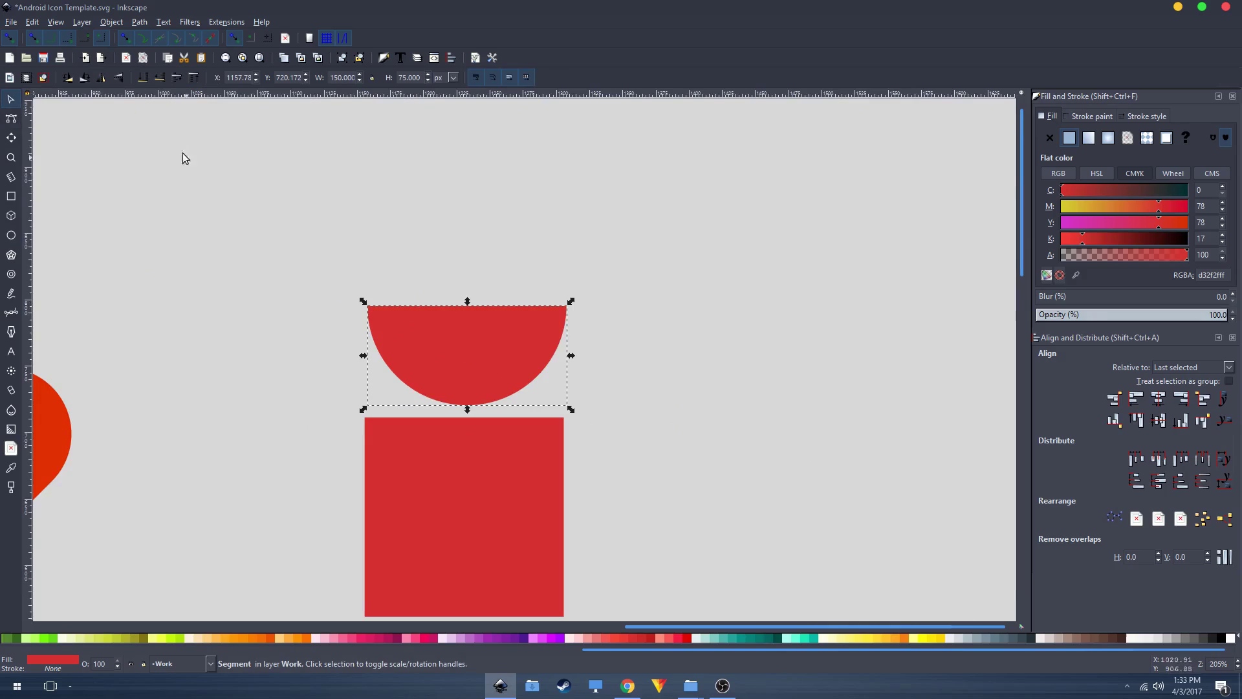
pyautogui.click(86, 79)
pyautogui.click(86, 79)
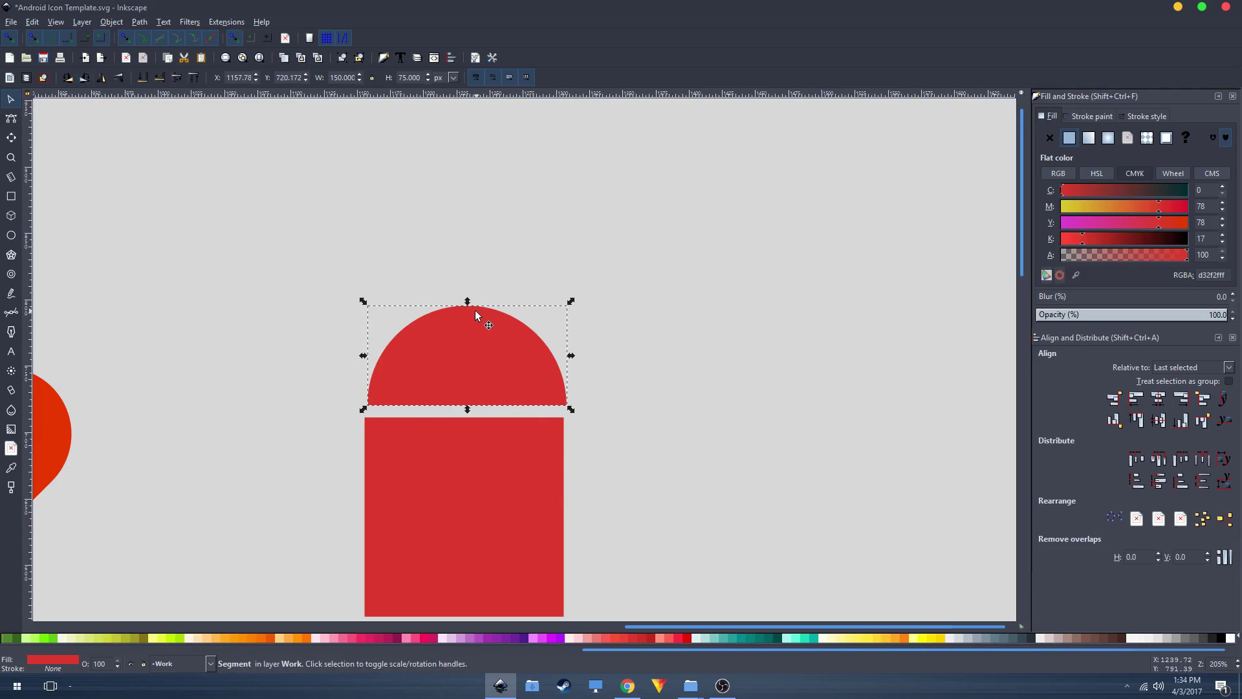
pyautogui.scroll(-3, 475, 311)
# Step: Centre the dome over the square and rest it on the square's top edge
pyautogui.keyDown('shift'); pyautogui.click(457, 432); pyautogui.keyUp('shift')
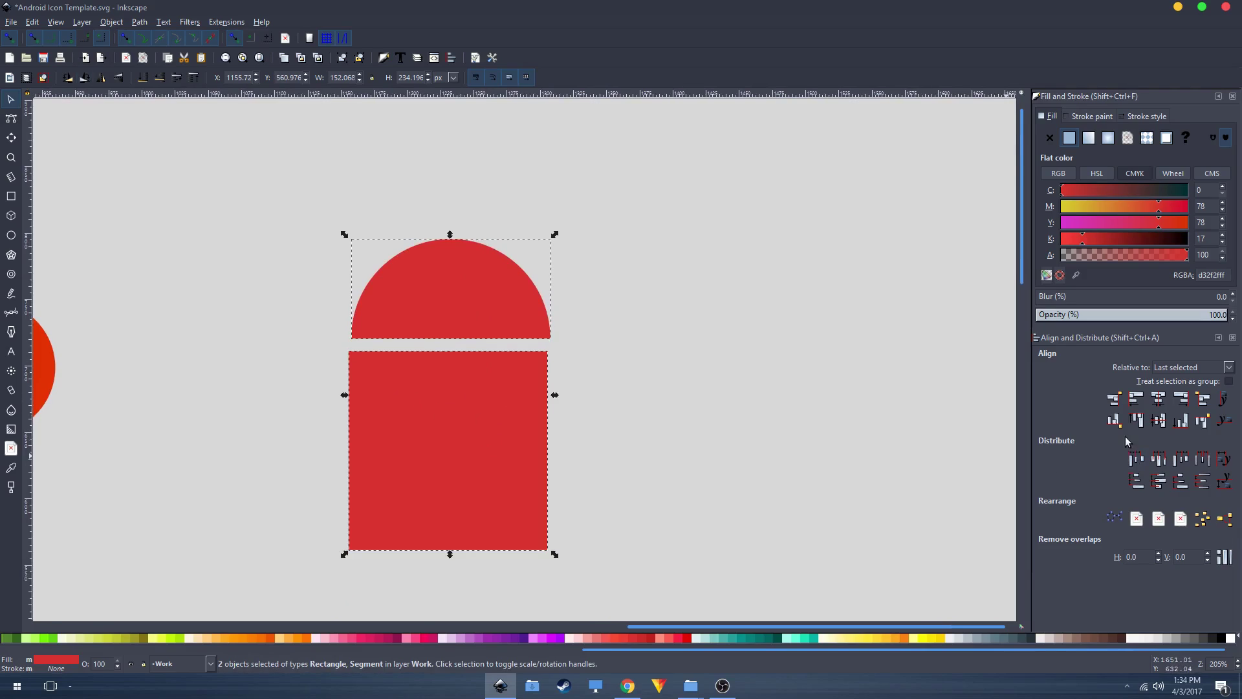
pyautogui.click(1159, 399)
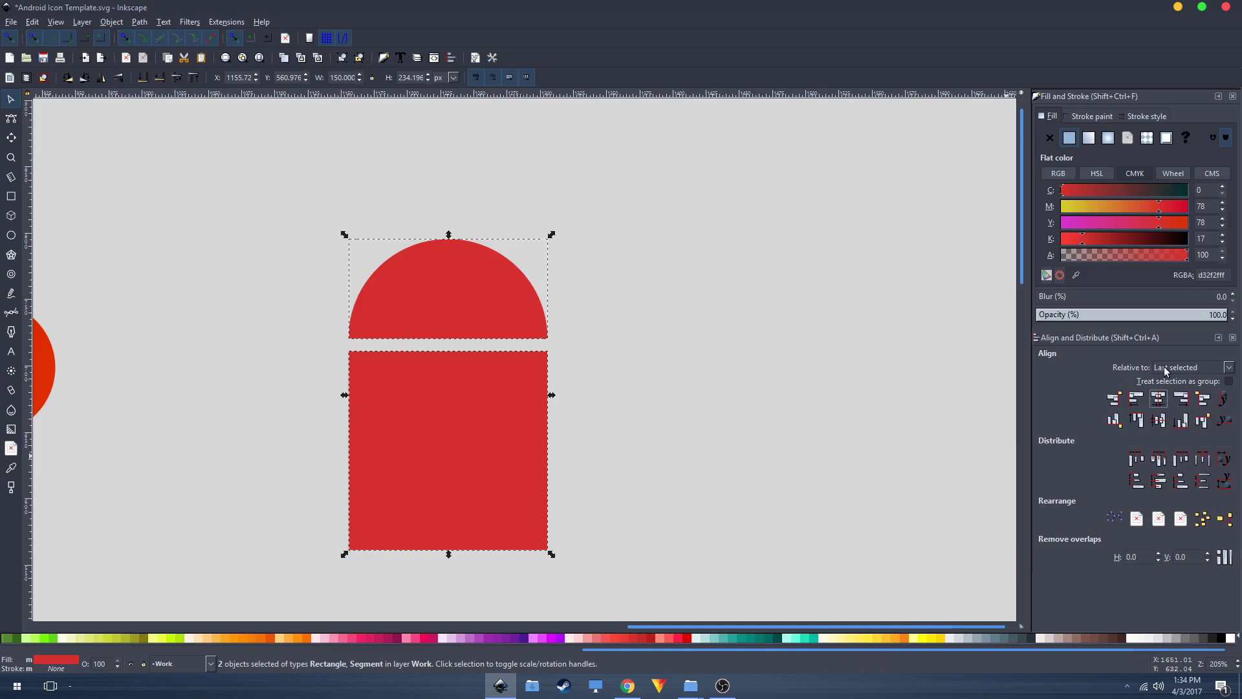
pyautogui.click(1190, 371)
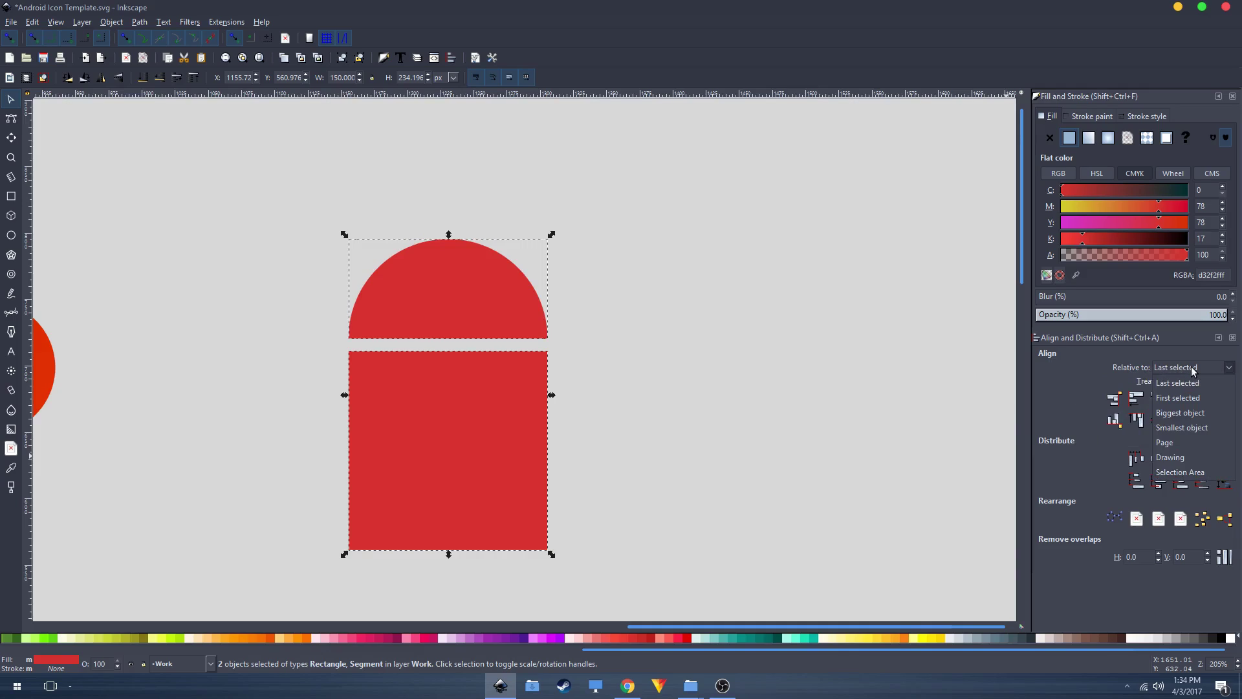
pyautogui.click(1176, 372)
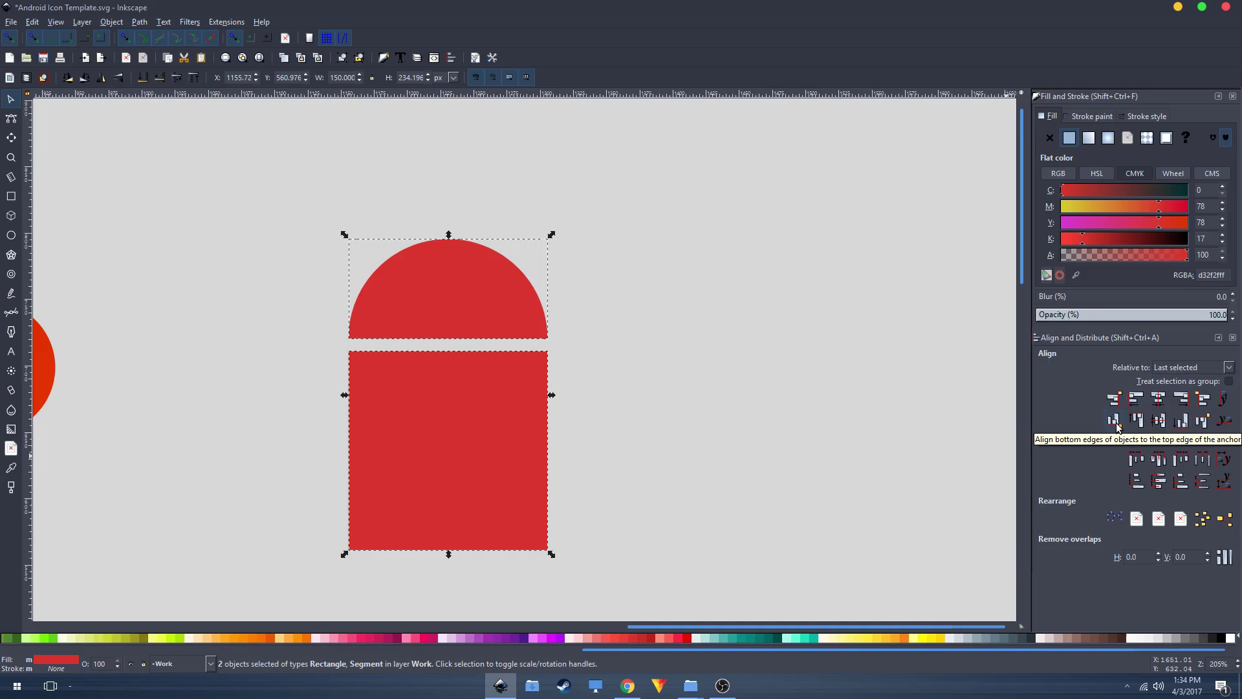
pyautogui.click(1115, 422)
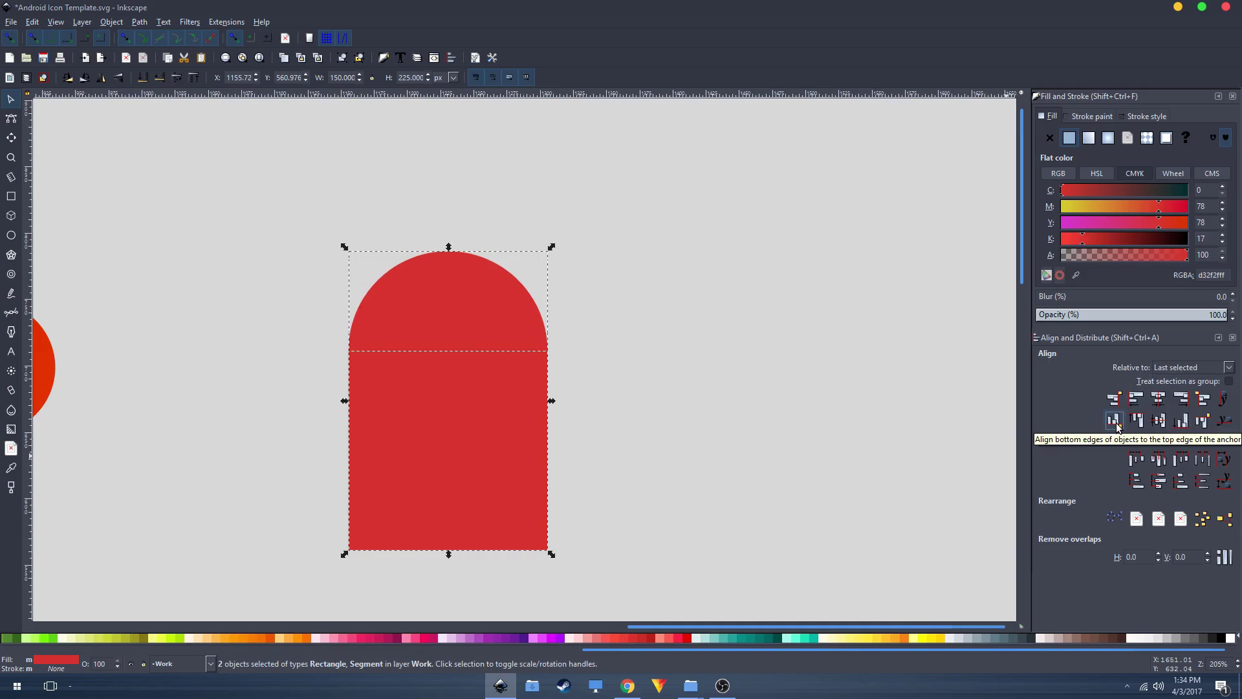
pyautogui.click(300, 283)
pyautogui.click(428, 317)
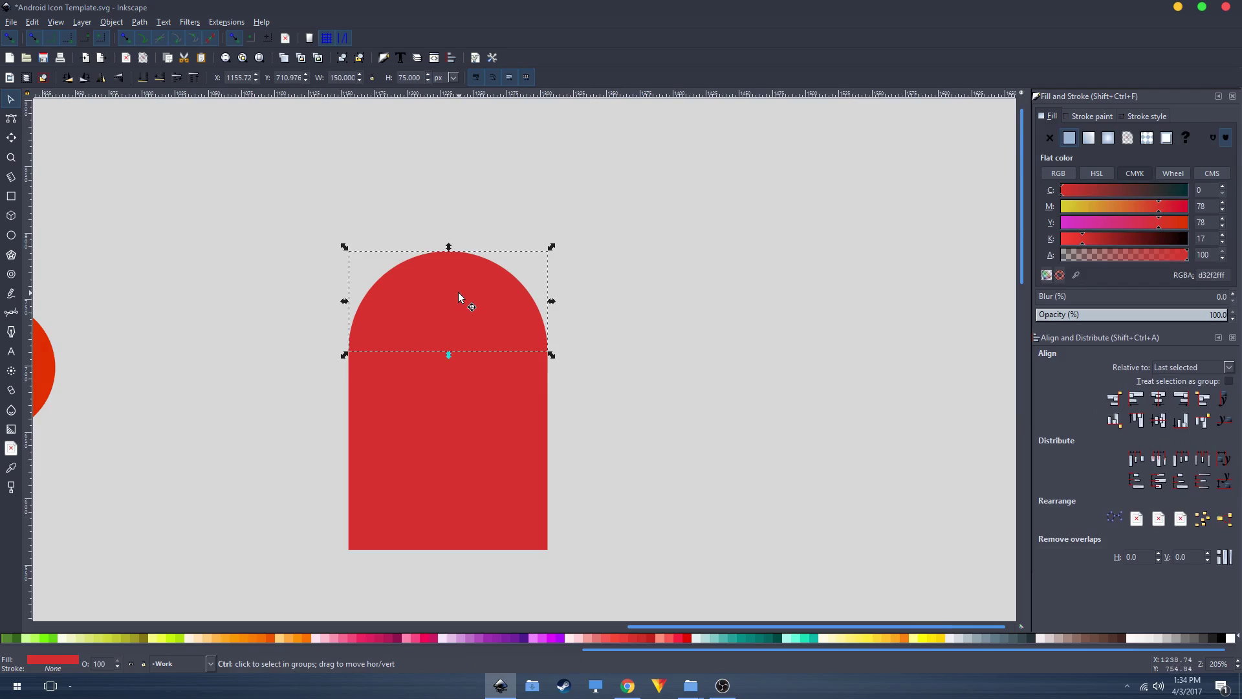
# Step: Duplicate the semicircle and rotate the copy 90° clockwise
pyautogui.hotkey('ctrl', 'd')
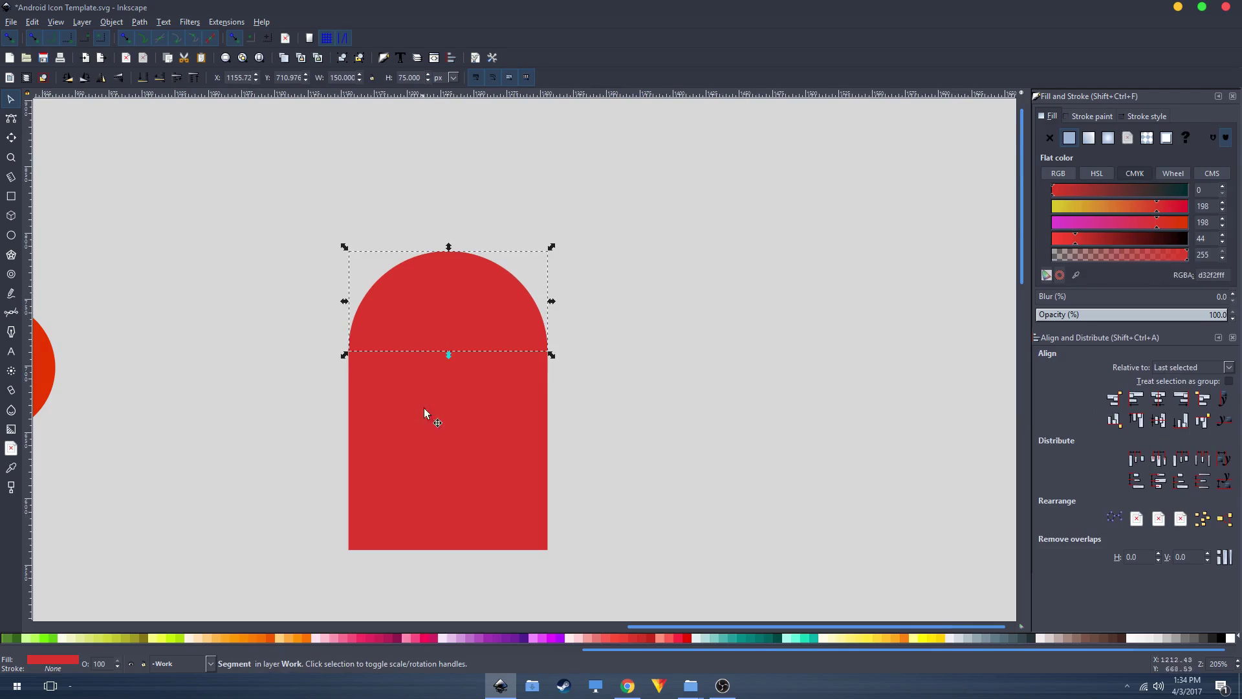
pyautogui.moveTo(430, 346); pyautogui.dragTo(572, 324)
pyautogui.press('Escape')
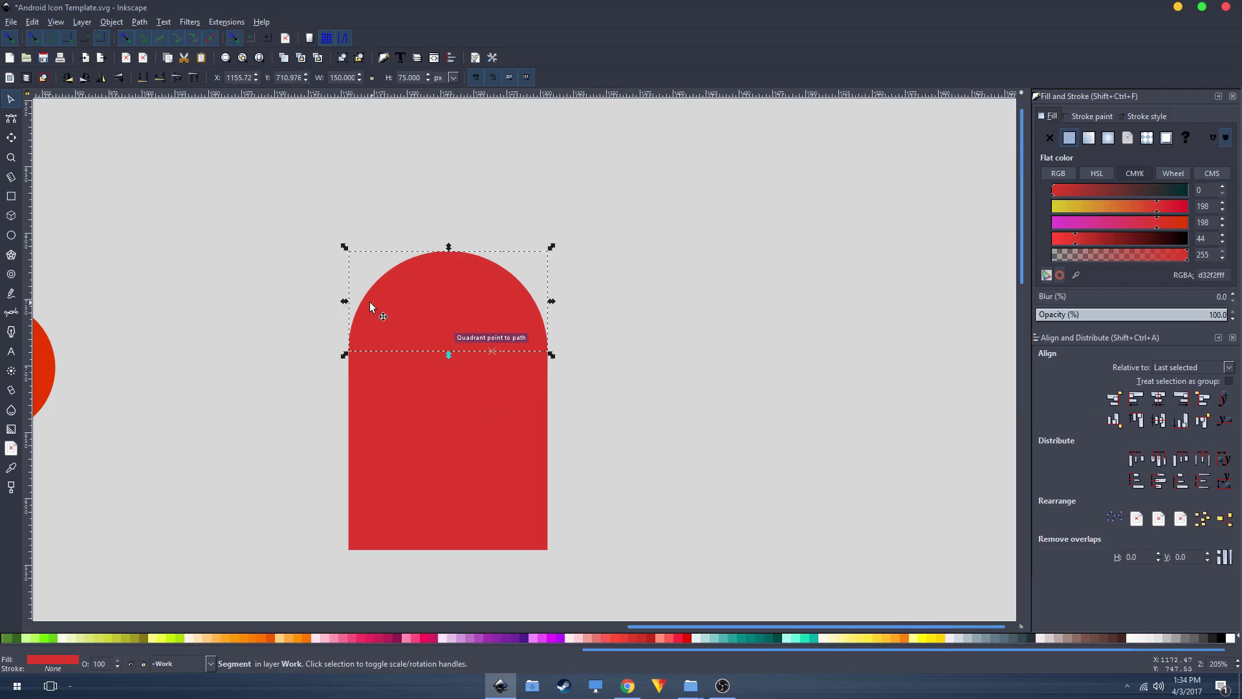
pyautogui.click(86, 78)
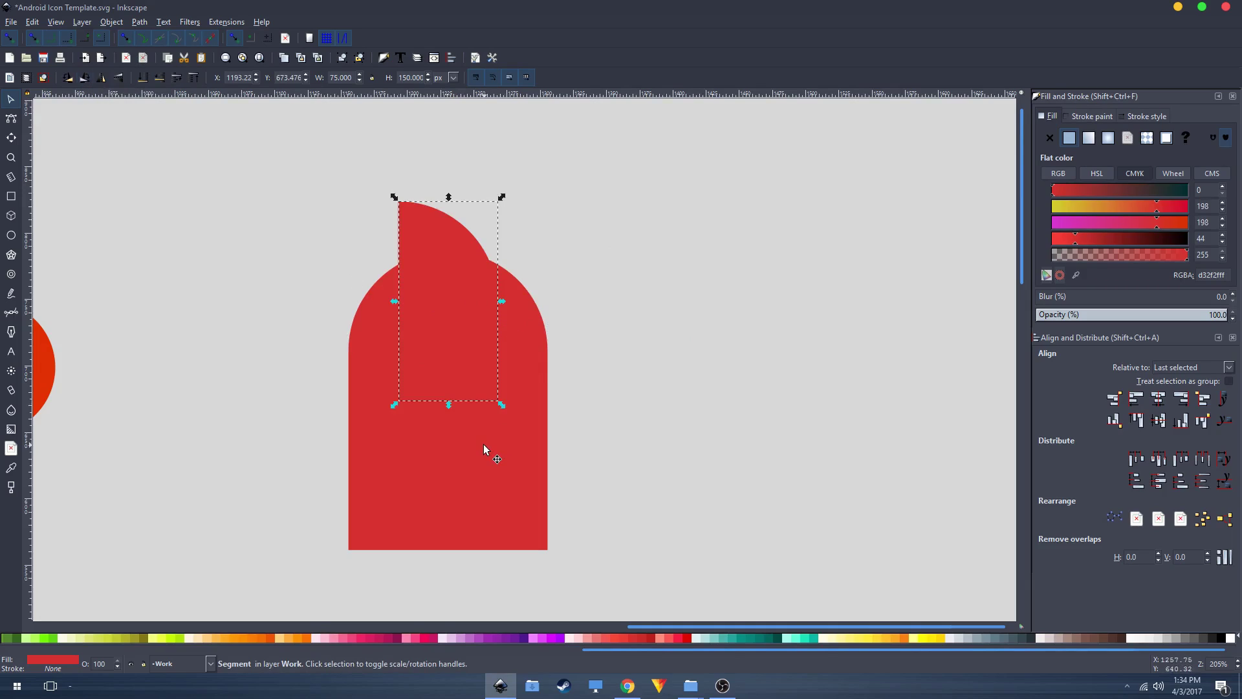
# Step: Butt the copy against the square's right edge with bottoms aligned
pyautogui.keyDown('shift'); pyautogui.click(433, 485); pyautogui.keyUp('shift')
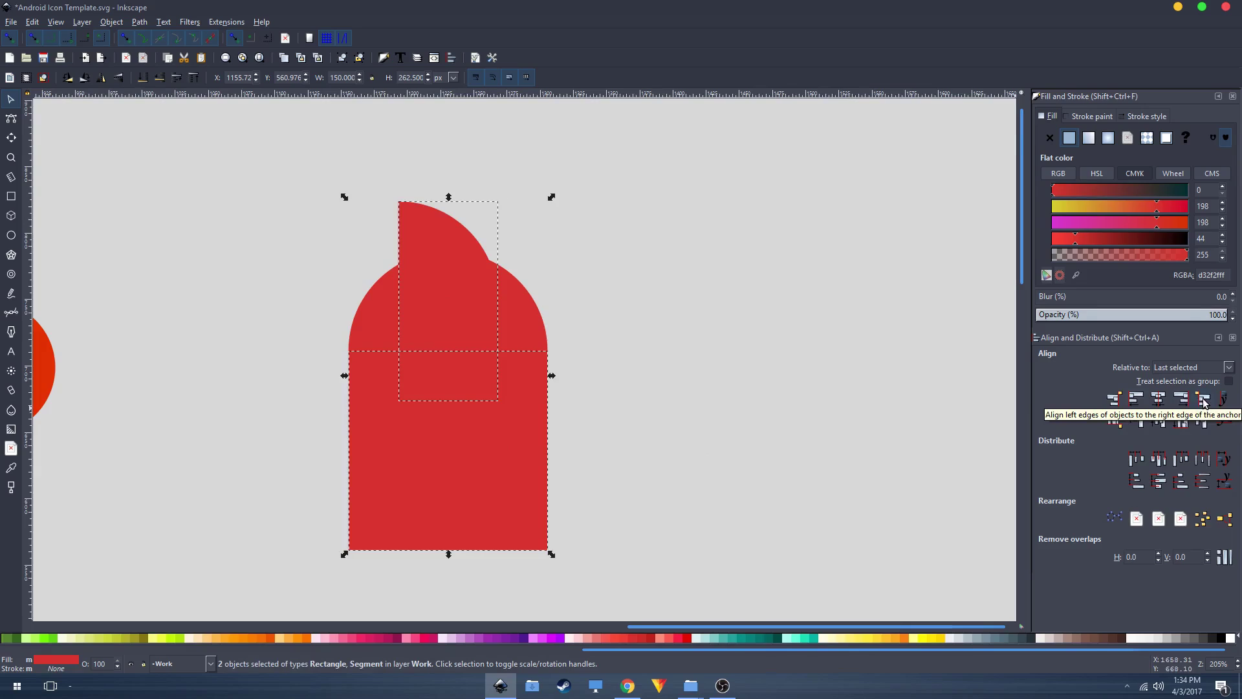
pyautogui.click(1204, 399)
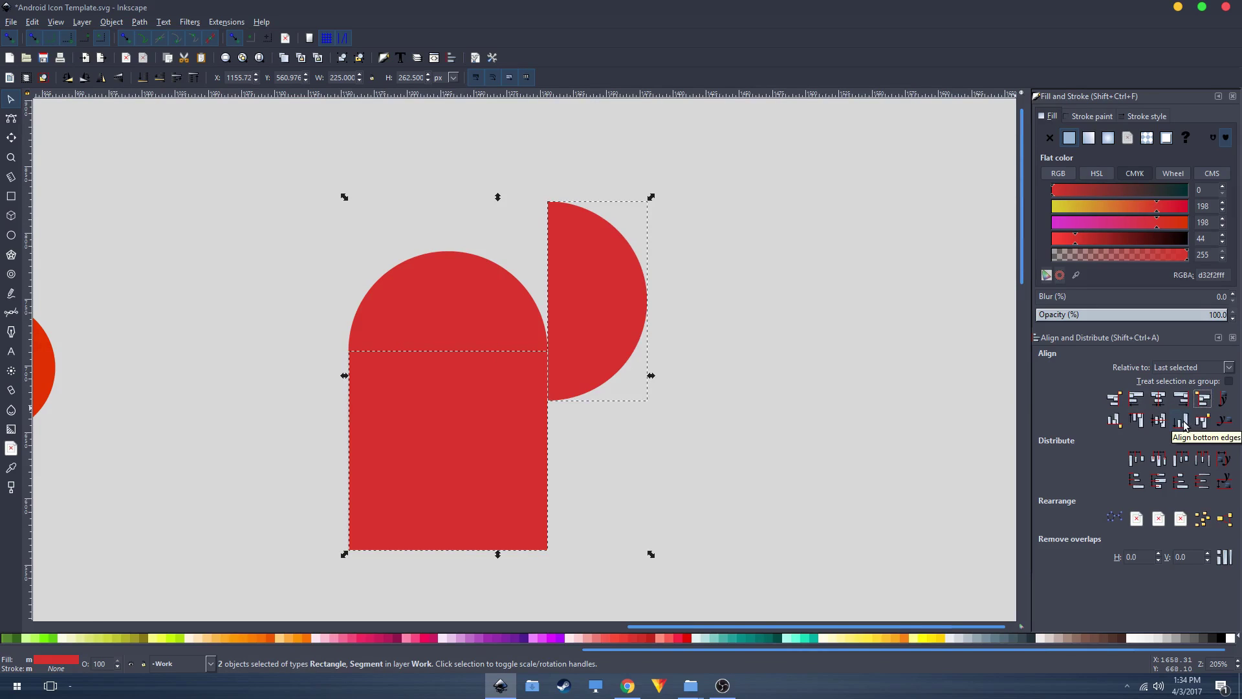
pyautogui.click(1181, 422)
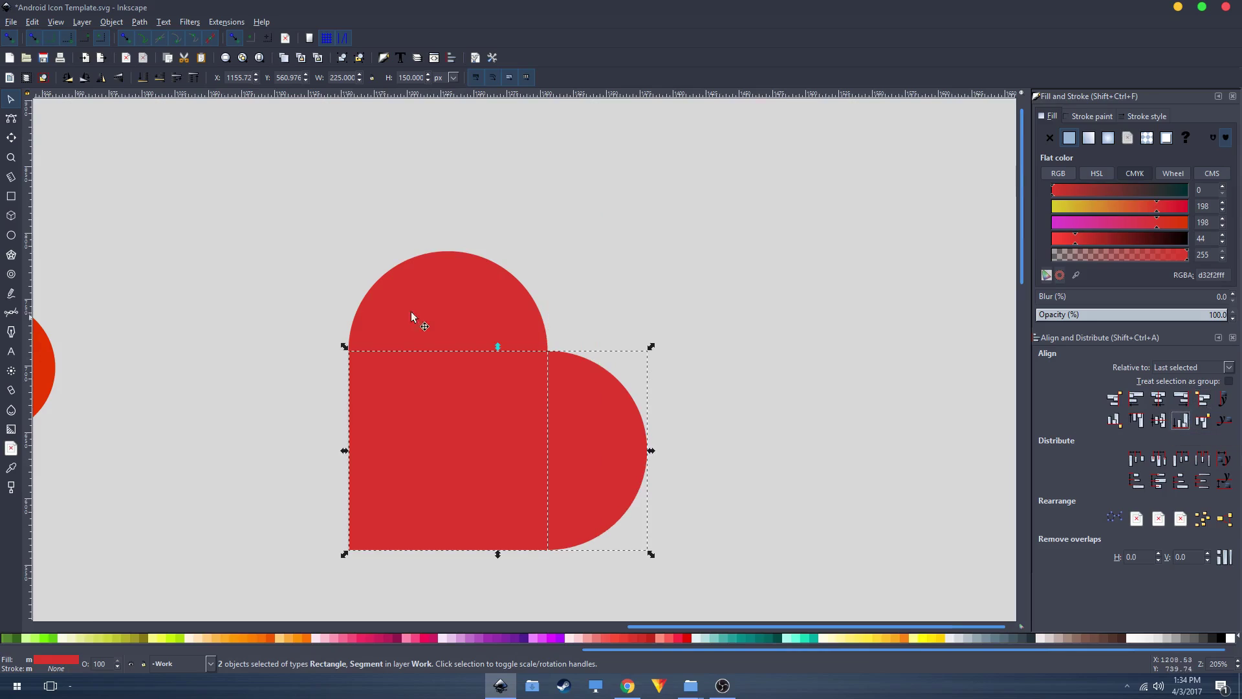
pyautogui.moveTo(274, 213); pyautogui.dragTo(776, 578)
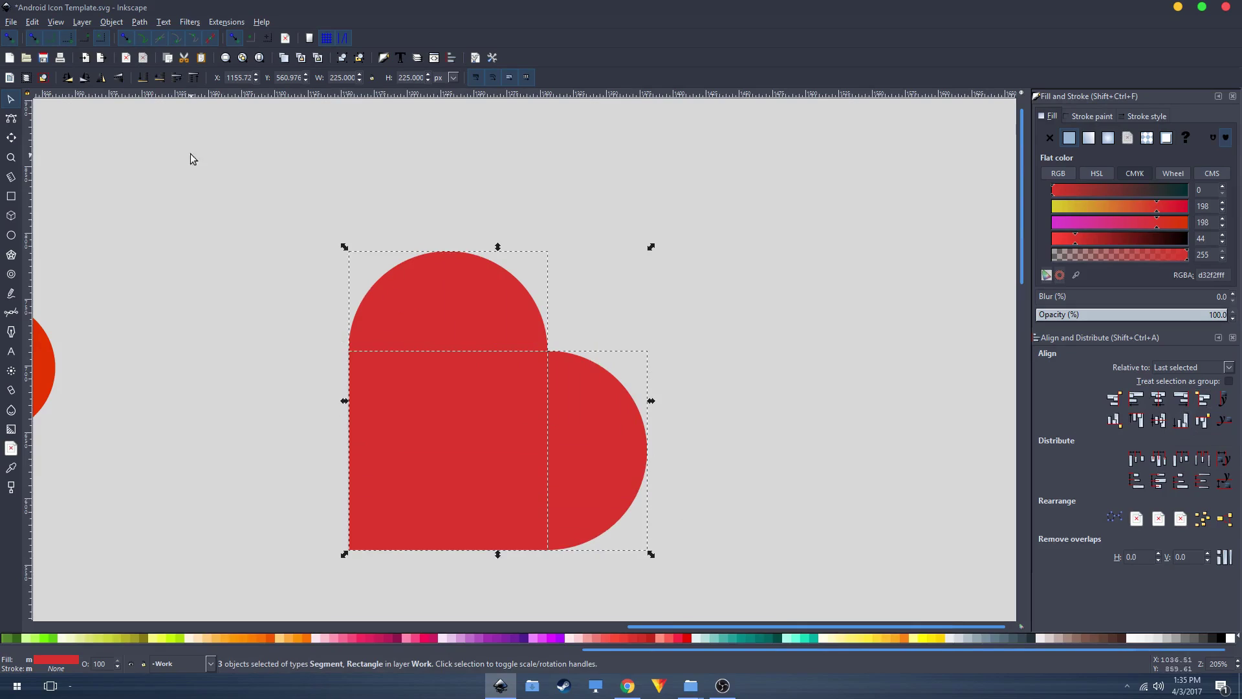
# Step: Union the square and both semicircles into one path and rotate it 45° upright
pyautogui.click(139, 22)
pyautogui.click(170, 101)
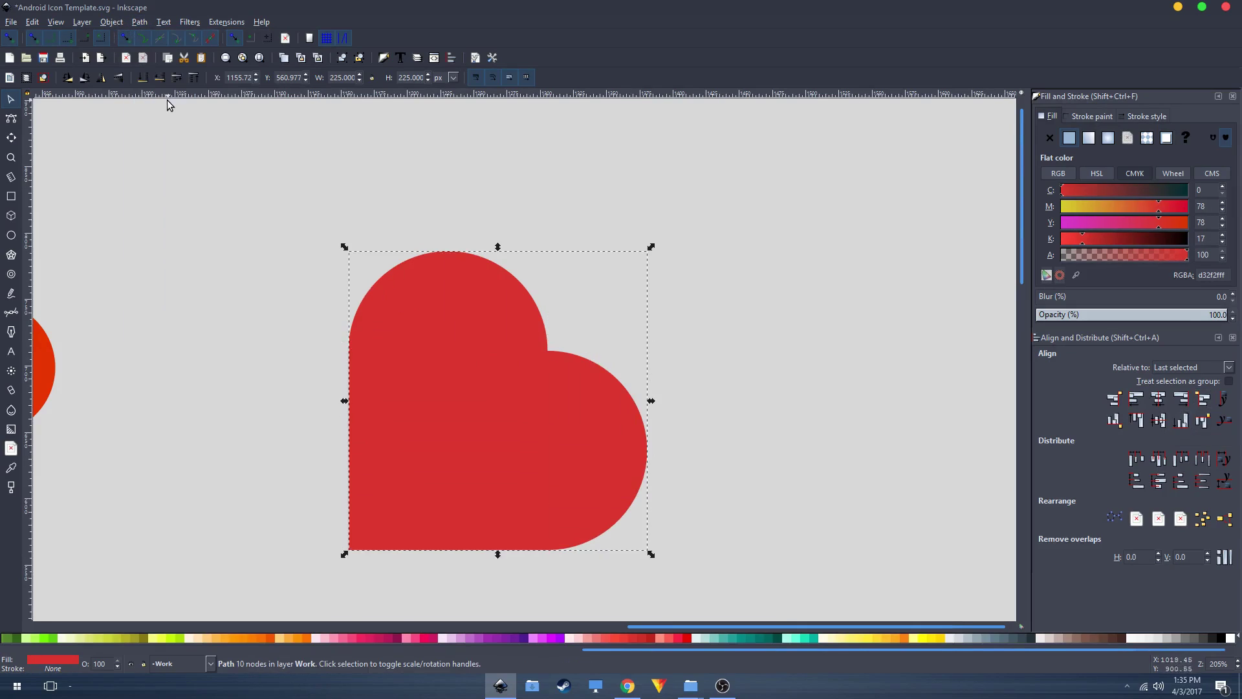
pyautogui.click(475, 316)
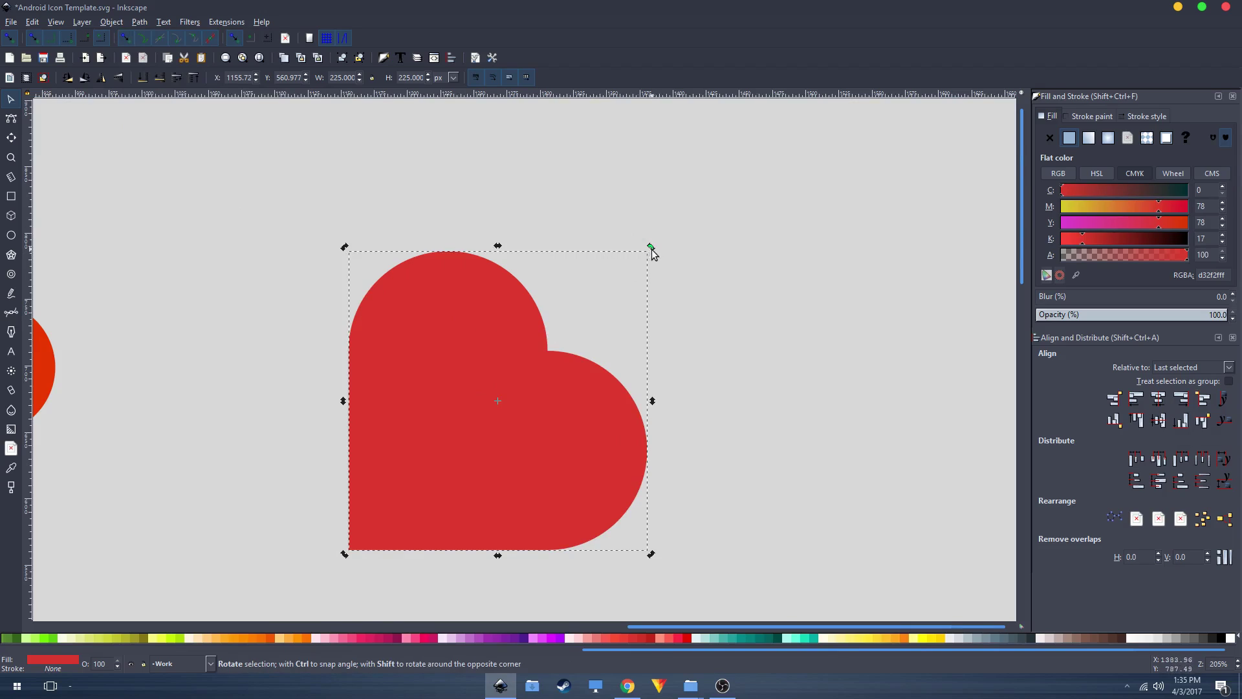
pyautogui.press('ctrl')
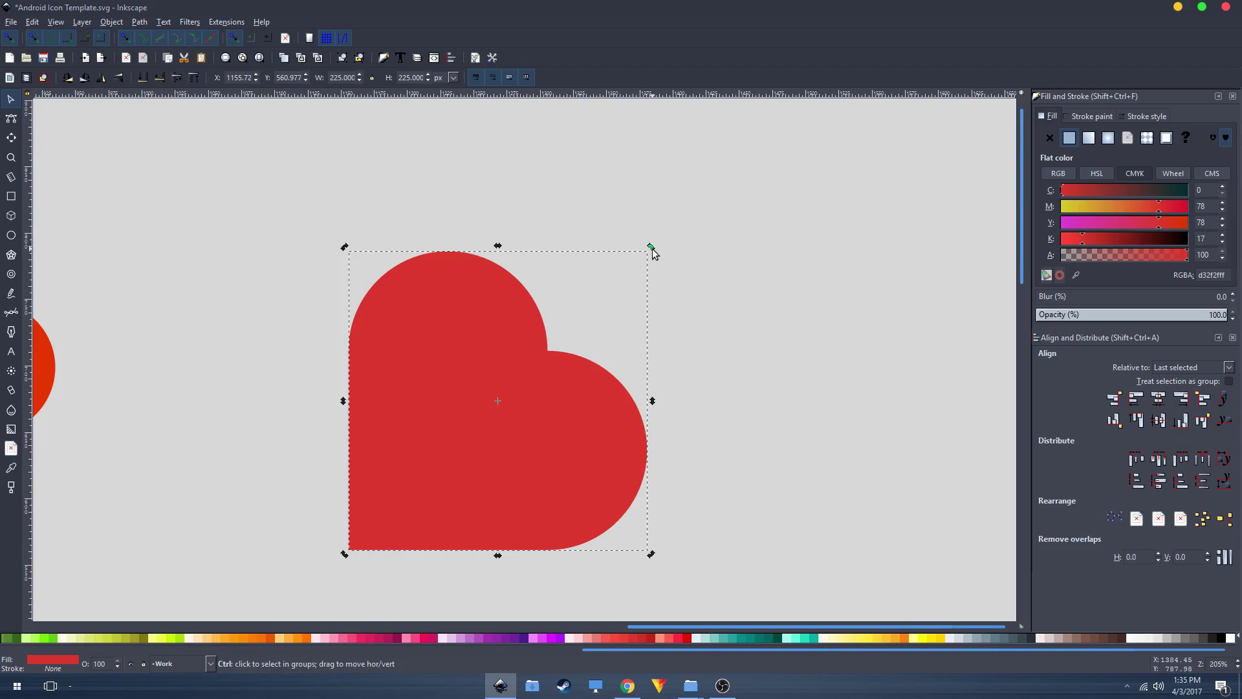
pyautogui.moveTo(651, 248); pyautogui.dragTo(483, 181)
pyautogui.press('space')
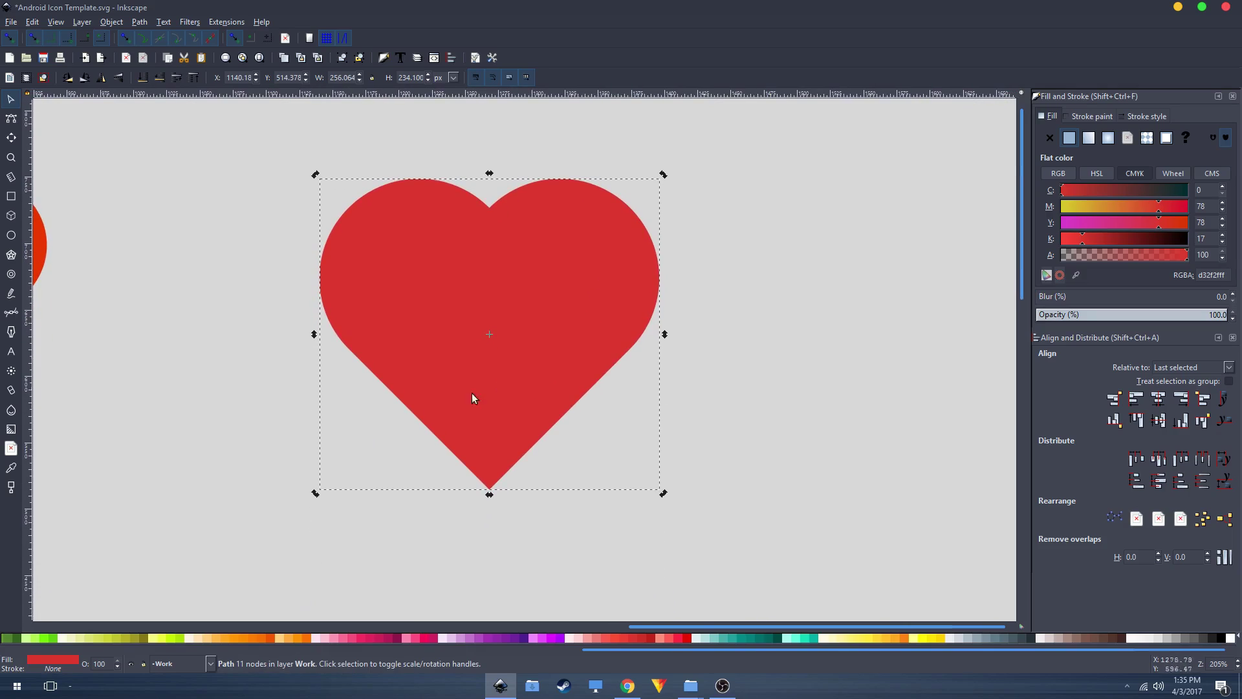
pyautogui.scroll(-2, 441, 387)
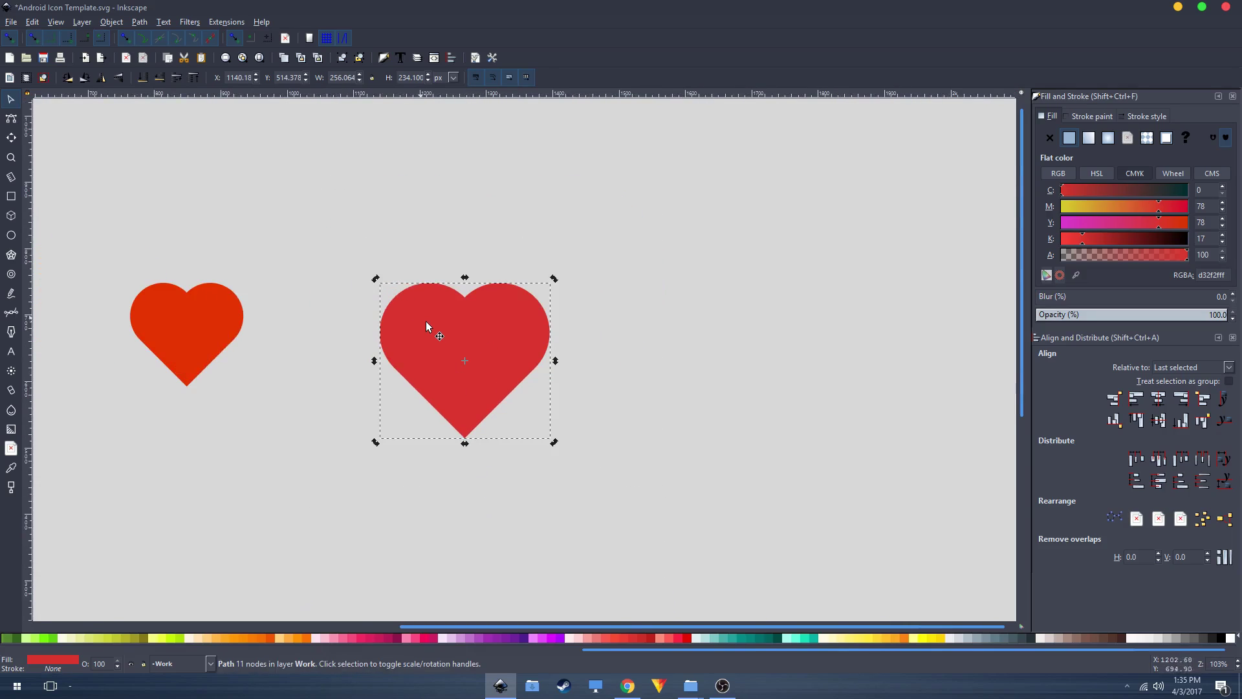
# Step: Shrink the heart, fill it dark grey (212121) and place it beside the reference heart
pyautogui.moveTo(375, 279); pyautogui.dragTo(388, 297)
pyautogui.click(361, 266)
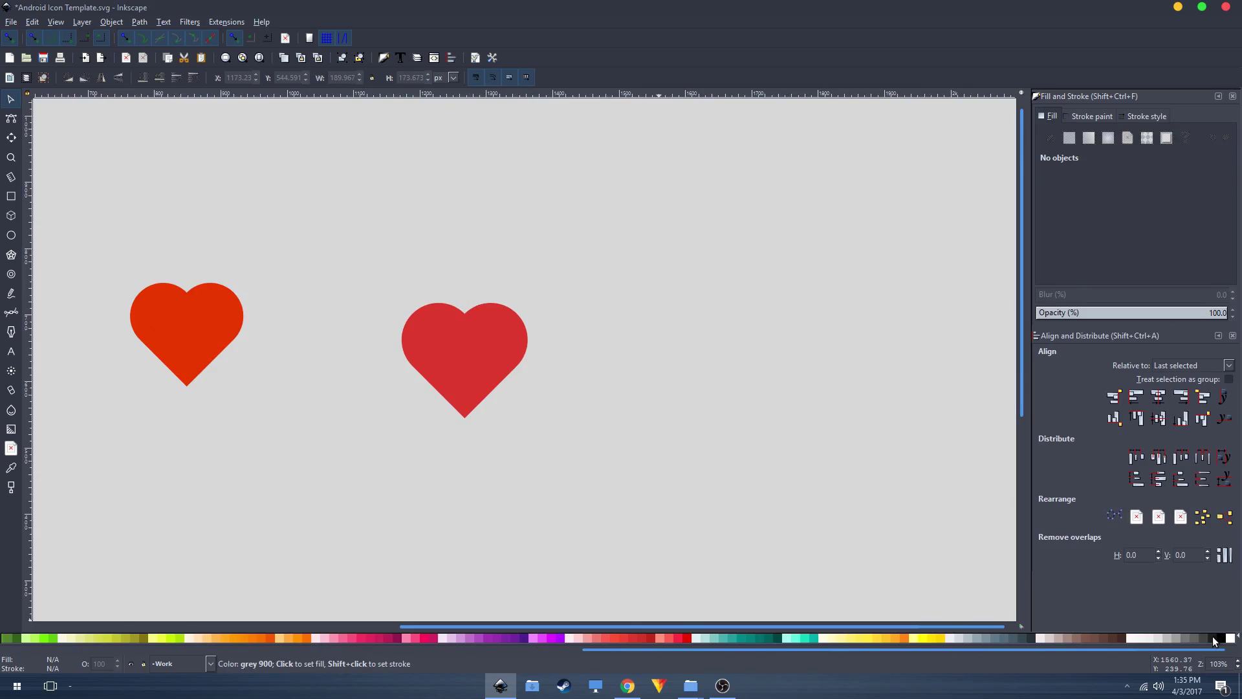
pyautogui.click(480, 375)
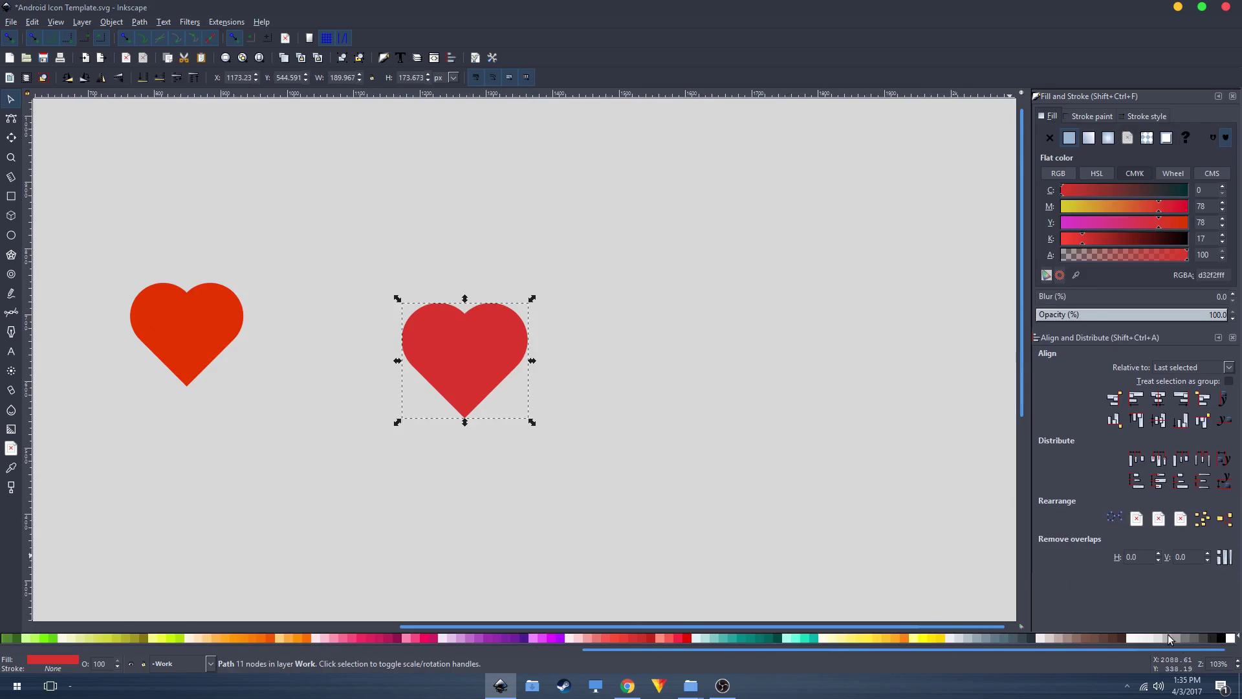
pyautogui.click(1214, 640)
pyautogui.click(384, 303)
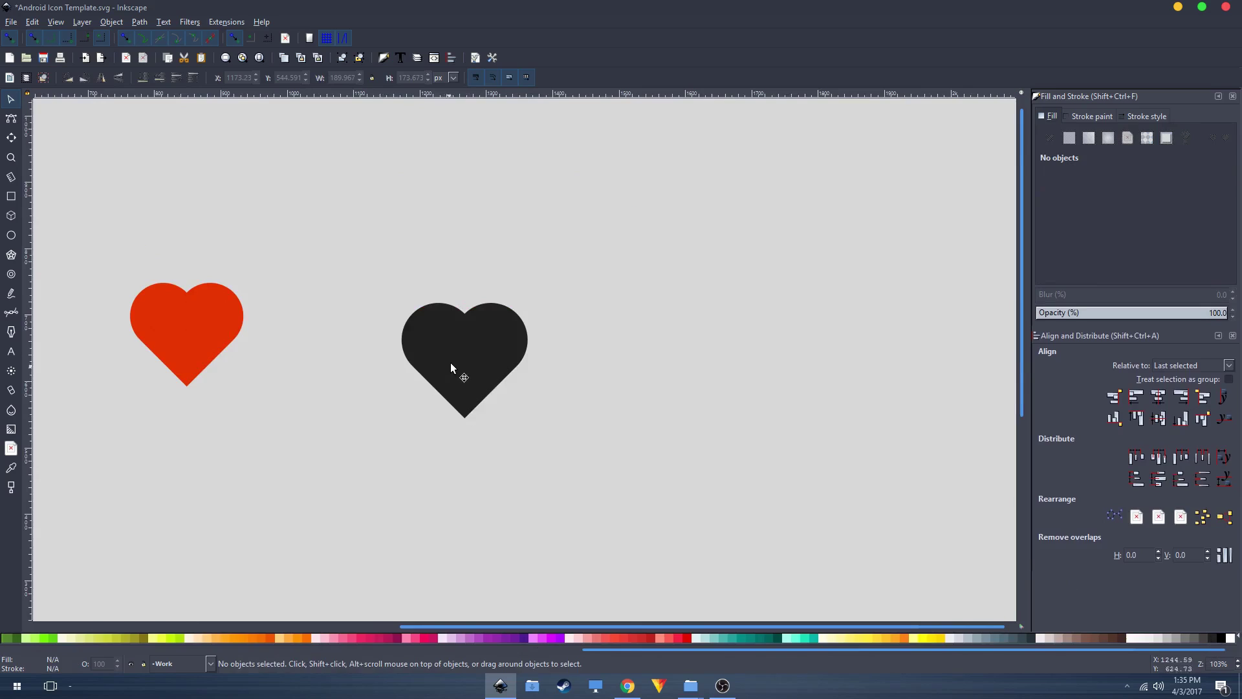
pyautogui.moveTo(477, 364); pyautogui.dragTo(468, 388)
pyautogui.click(544, 394)
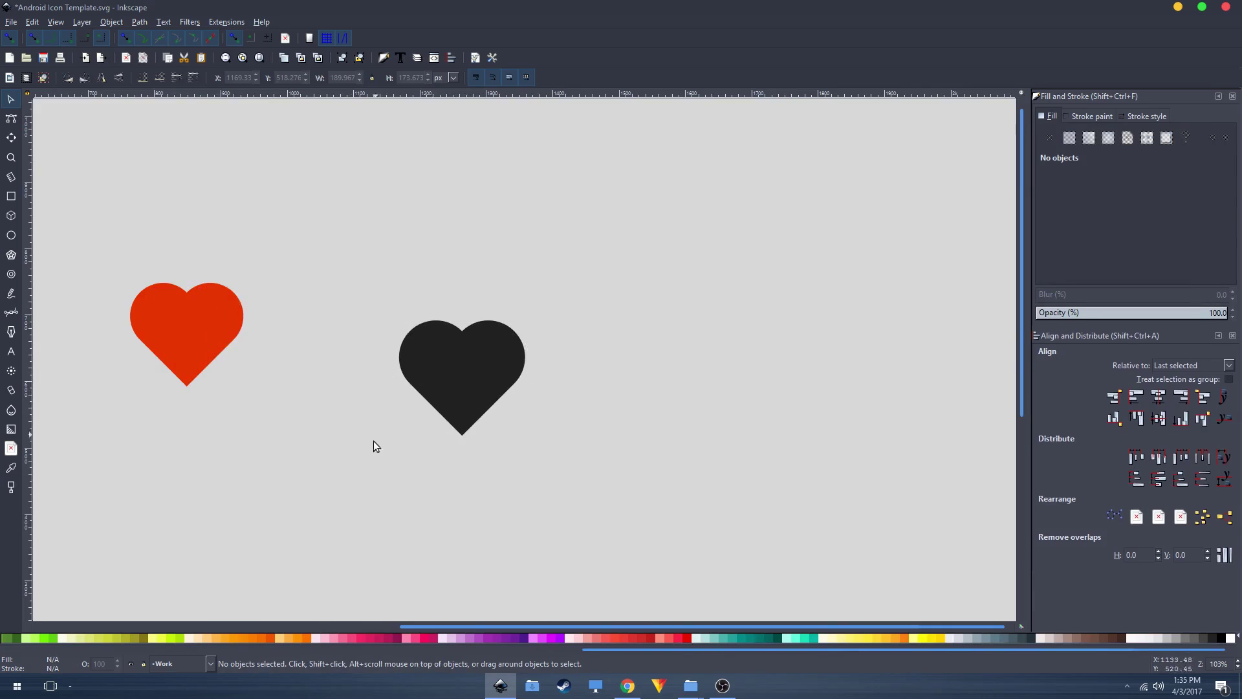